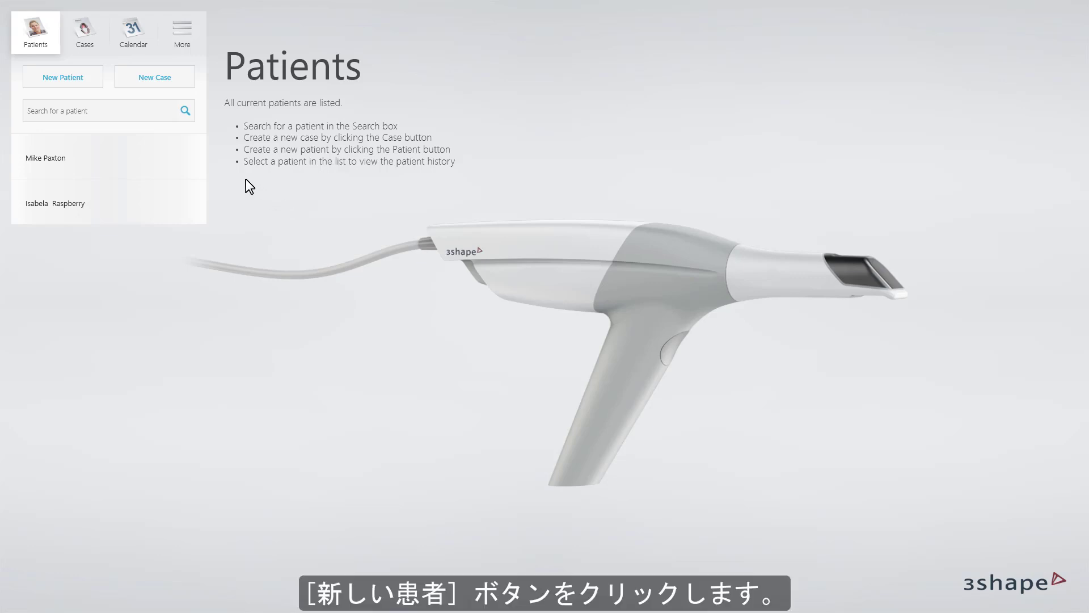
# Add a new patient with first and last name, and create an In-house digital impression case for that patient.
pyautogui.click(100, 80)
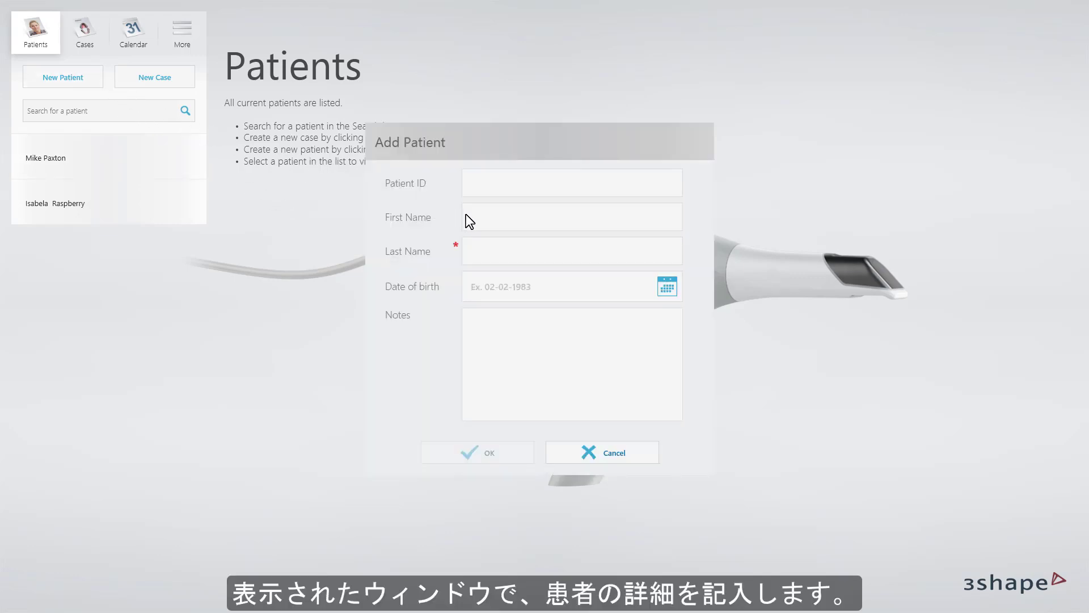
pyautogui.write('Chris')
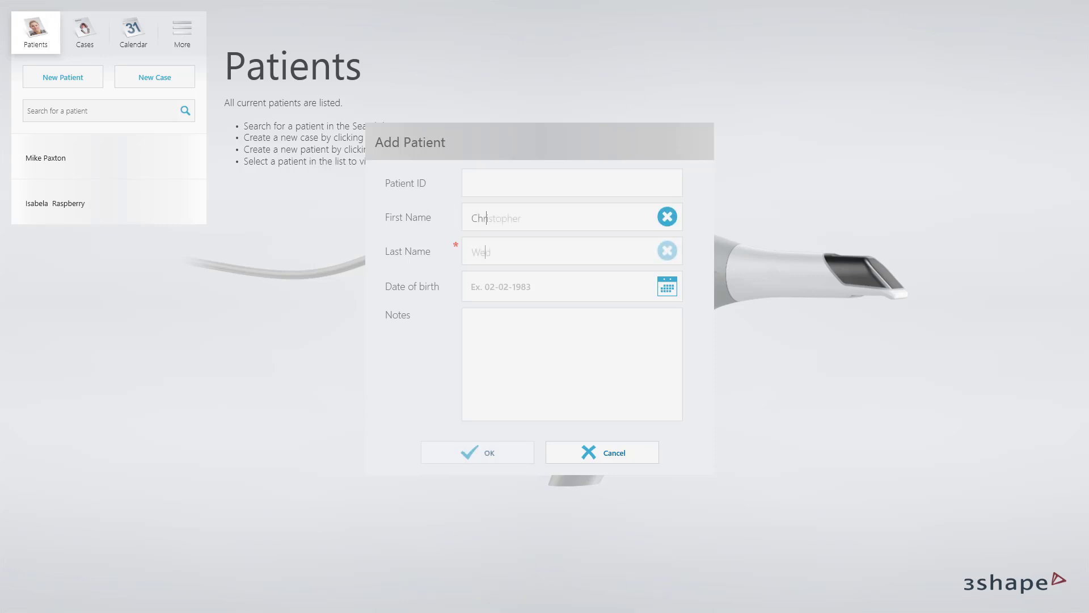
pyautogui.write('dged')
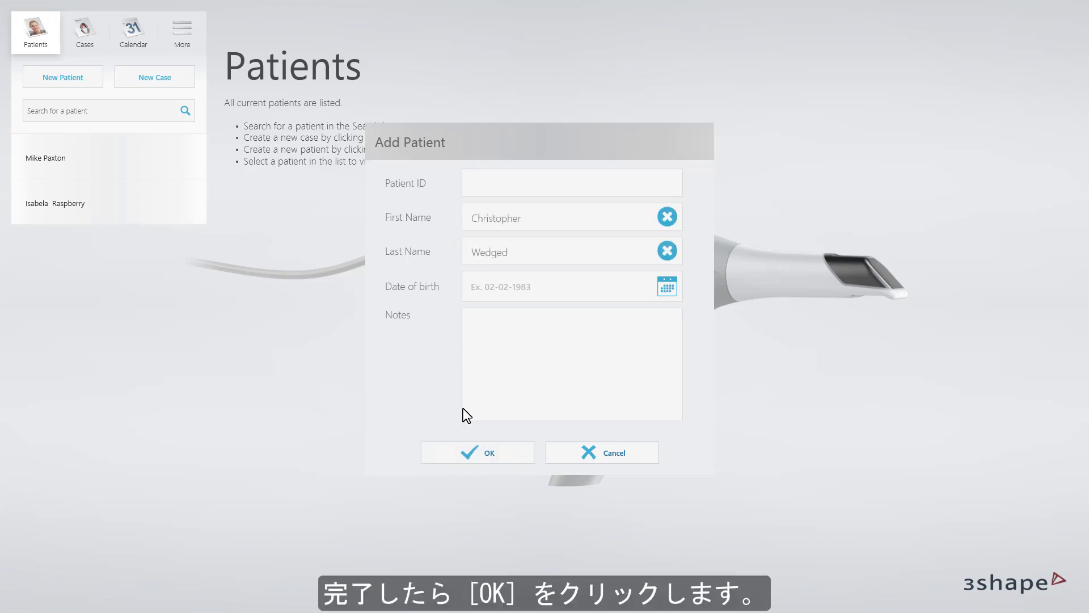
pyautogui.click(431, 451)
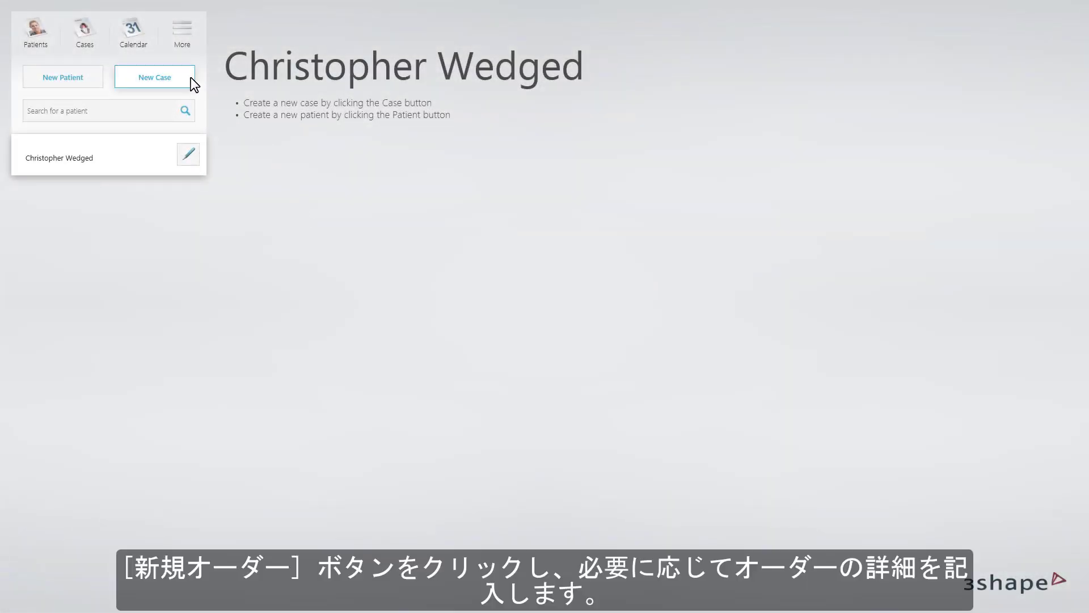
pyautogui.click(191, 79)
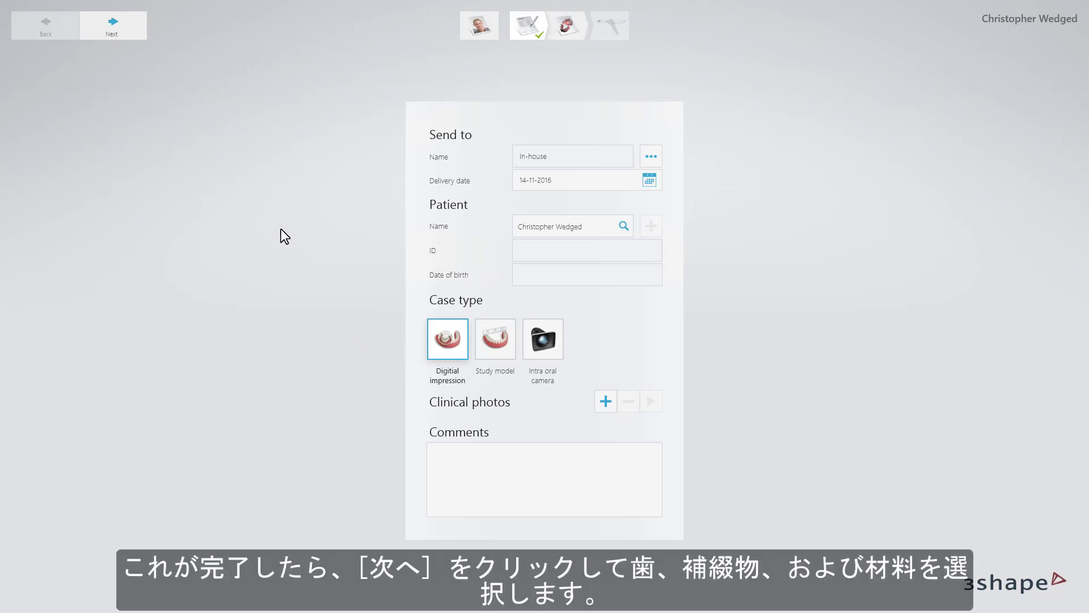
pyautogui.click(137, 33)
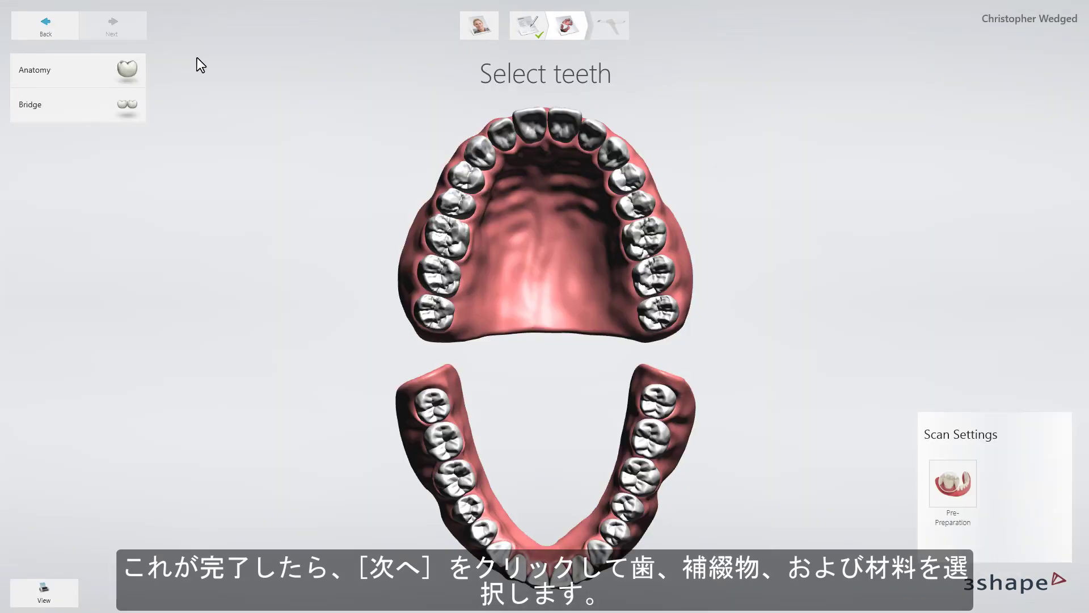
# Assign the Crown indication in e.max CAD HT to upper teeth 5 and 3 as the bridge abutments.
pyautogui.click(462, 174)
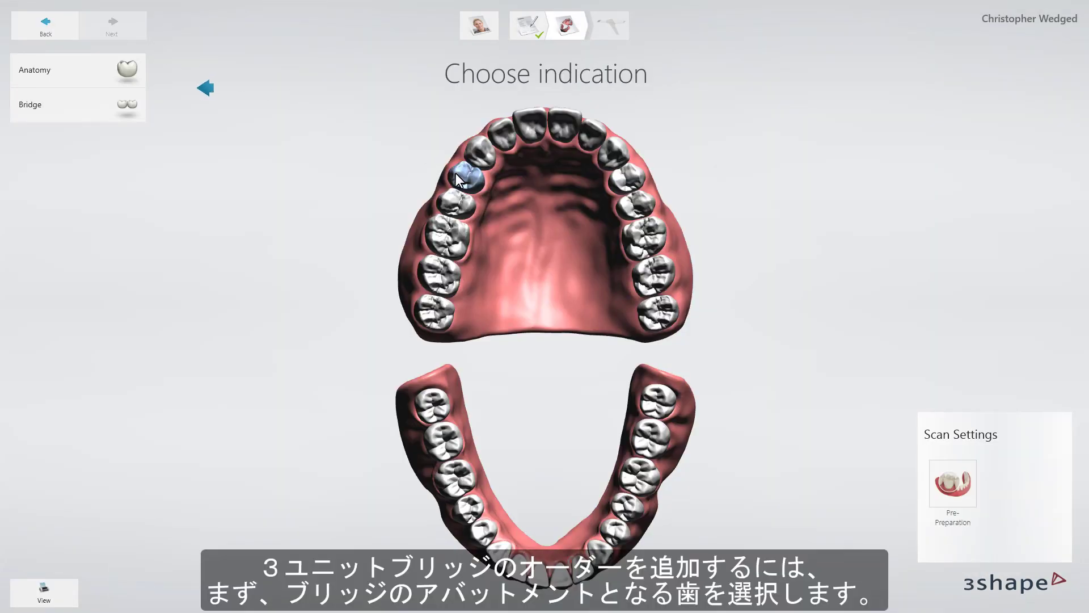
pyautogui.click(446, 237)
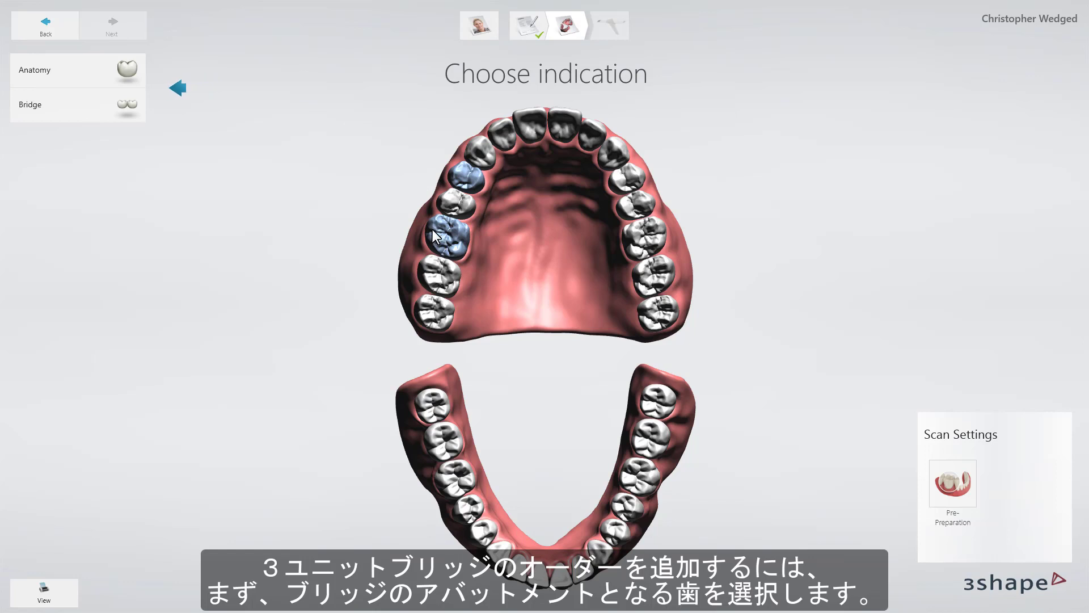
pyautogui.click(125, 69)
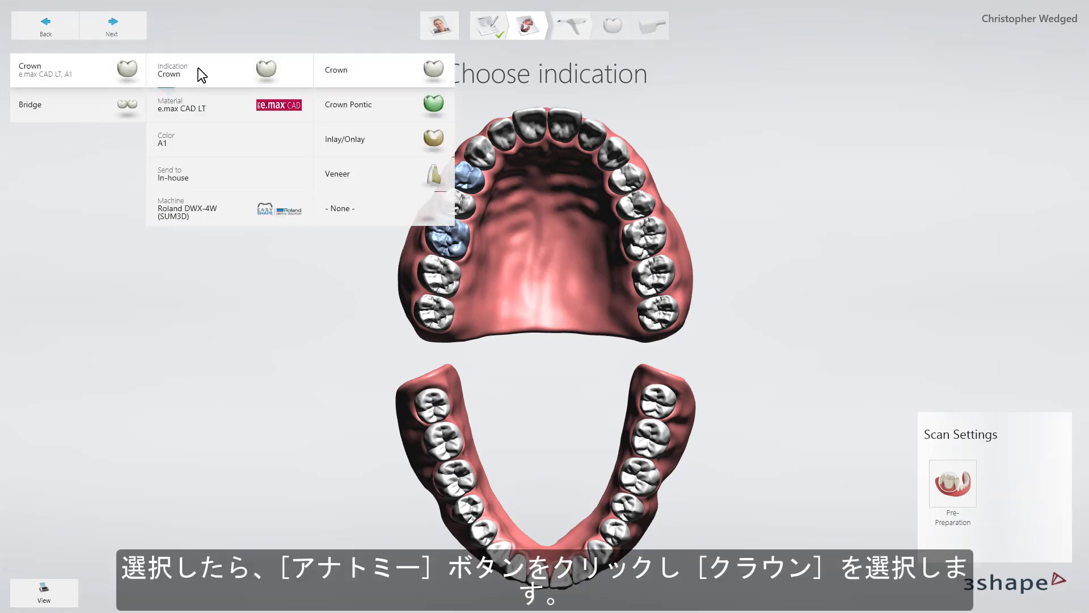
pyautogui.click(334, 77)
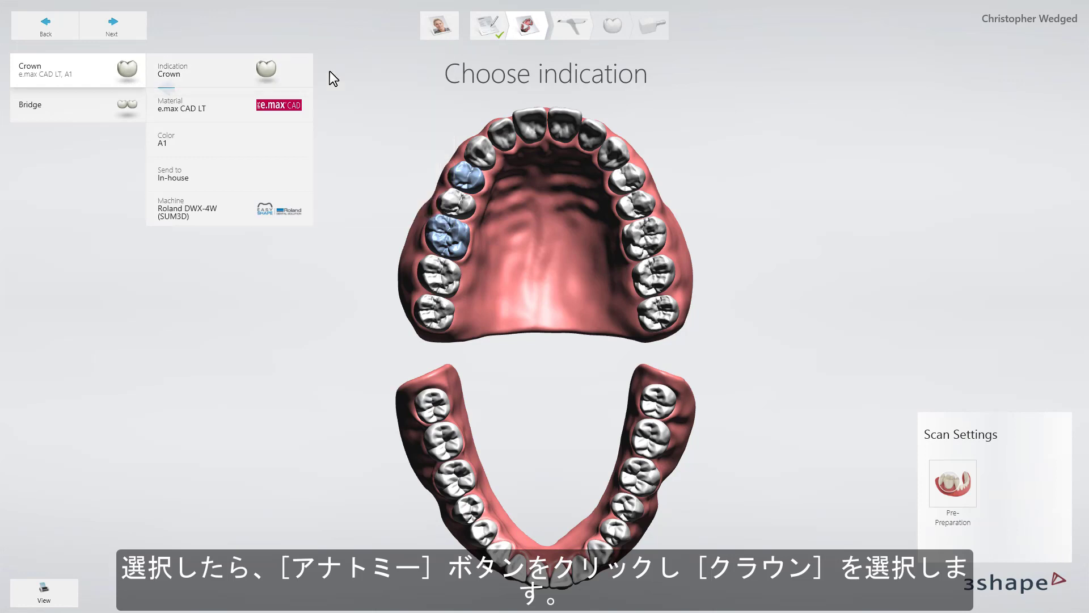
pyautogui.click(244, 98)
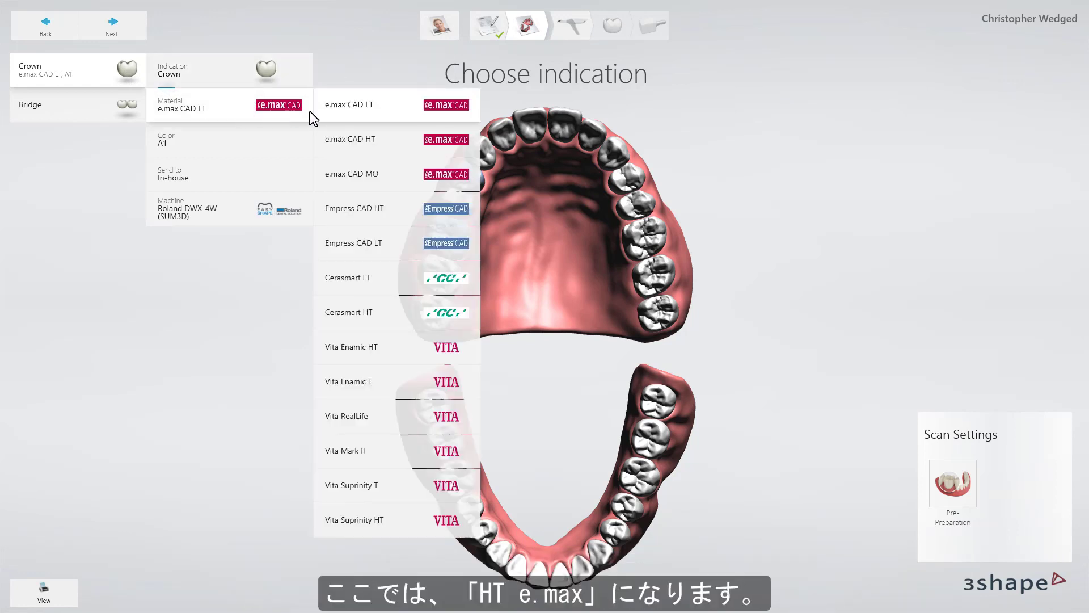
pyautogui.click(346, 140)
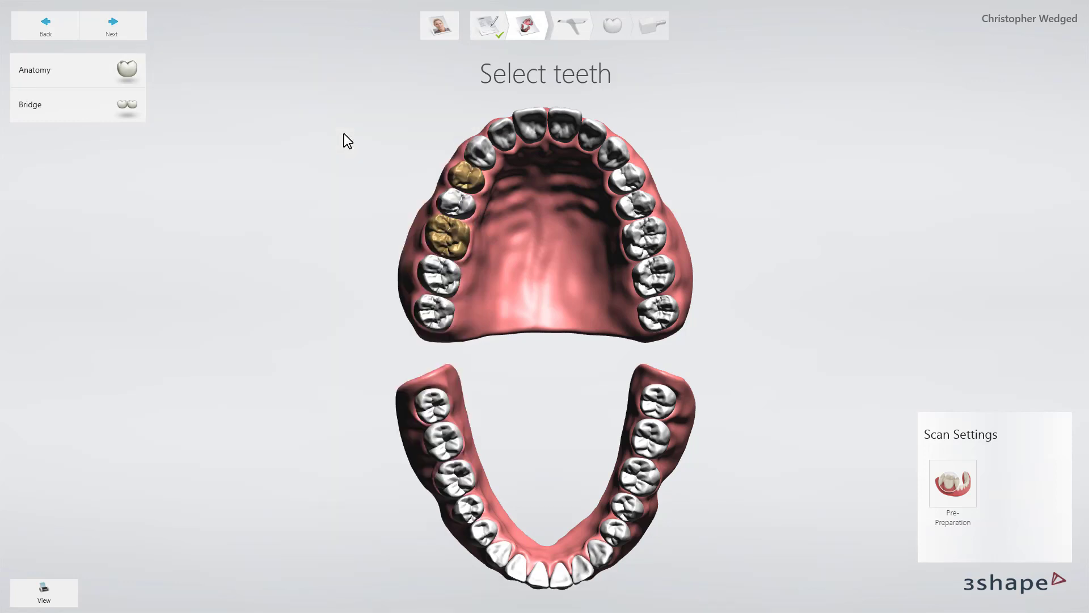
# Assign the Crown Pontic indication in e.max CAD HT to the upper tooth between the two crowns.
pyautogui.click(449, 198)
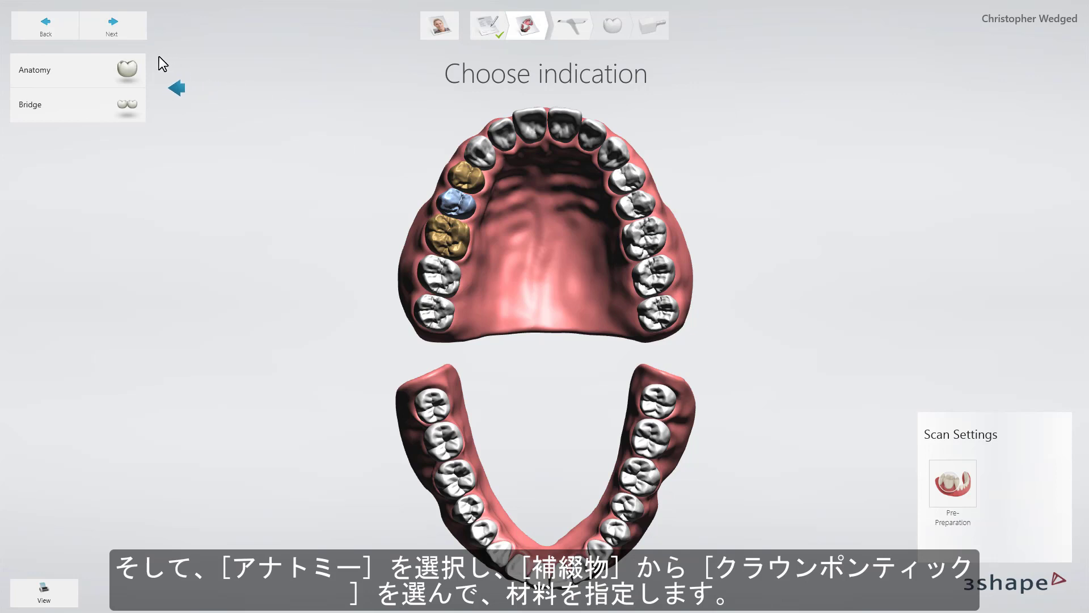
pyautogui.click(126, 75)
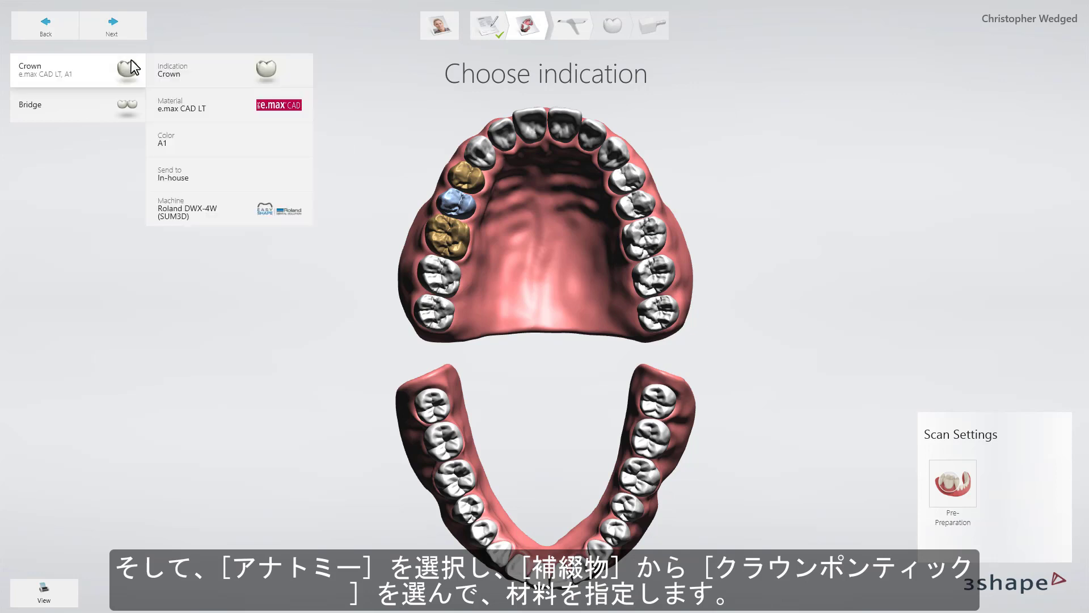
pyautogui.click(188, 71)
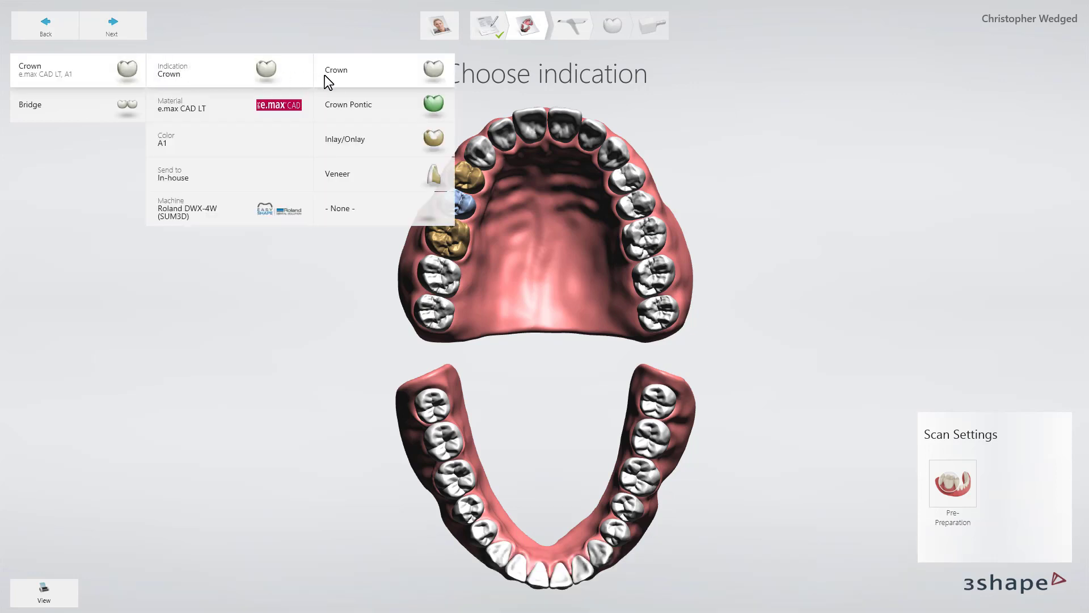
pyautogui.click(347, 105)
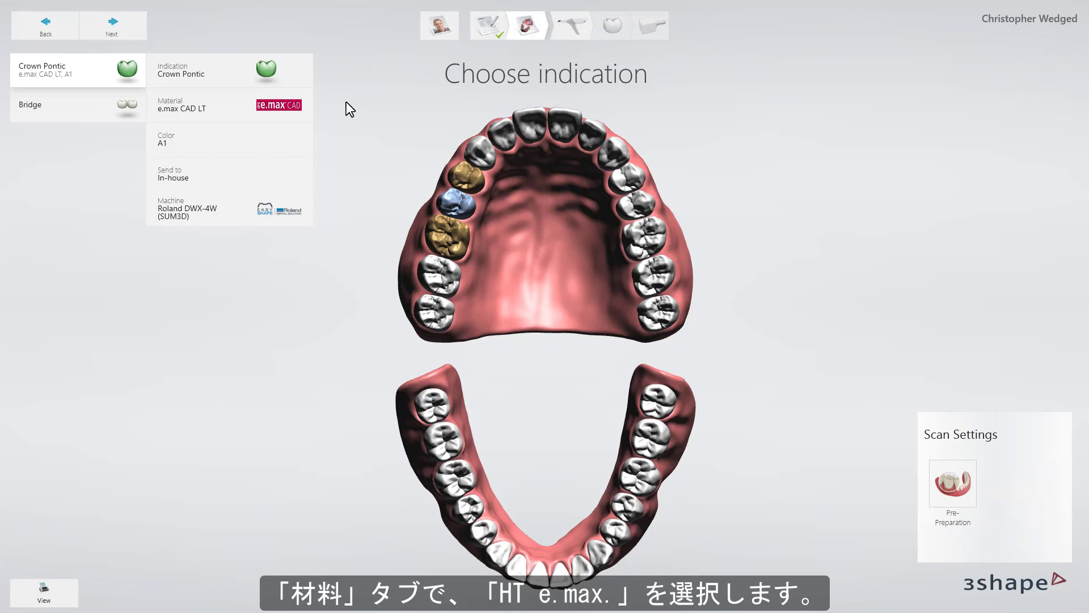
pyautogui.click(295, 105)
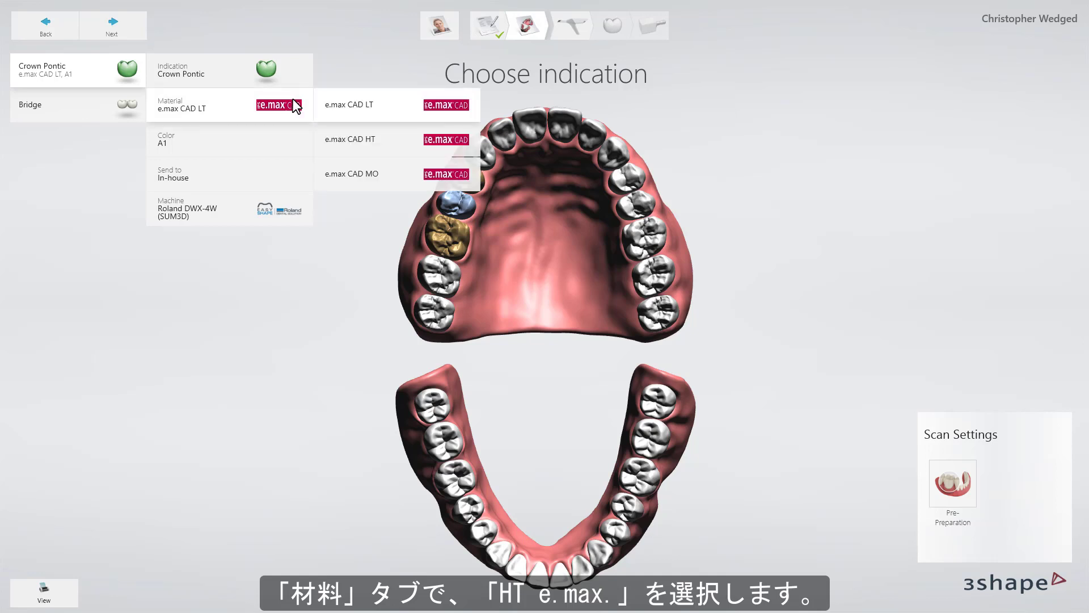
pyautogui.click(346, 139)
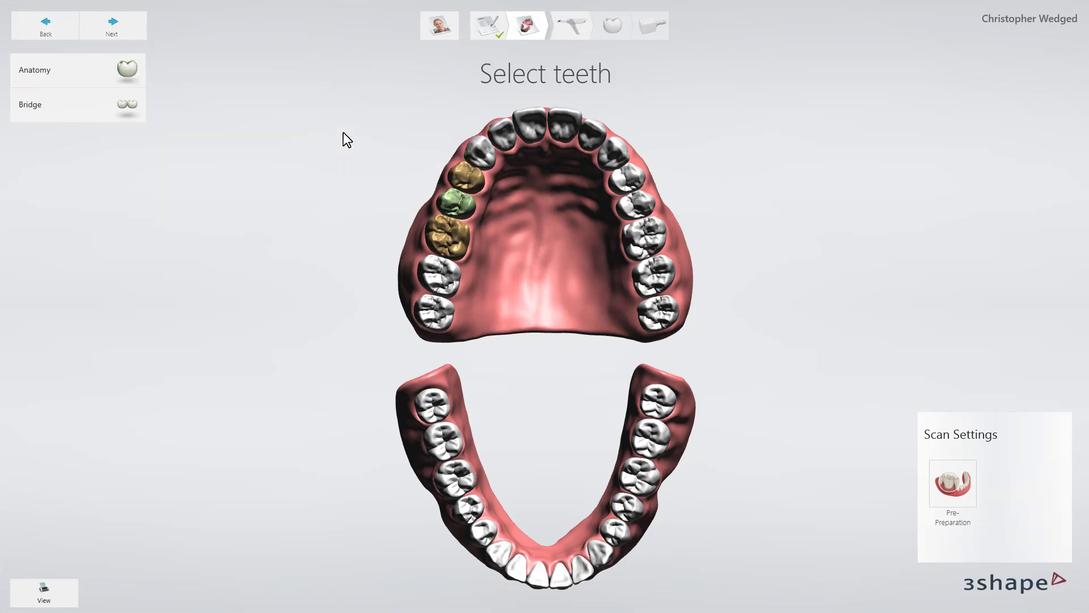
# Join the two crowns and the pontic into a three-unit Monolithic bridge.
pyautogui.click(456, 176)
pyautogui.click(457, 201)
pyautogui.click(452, 231)
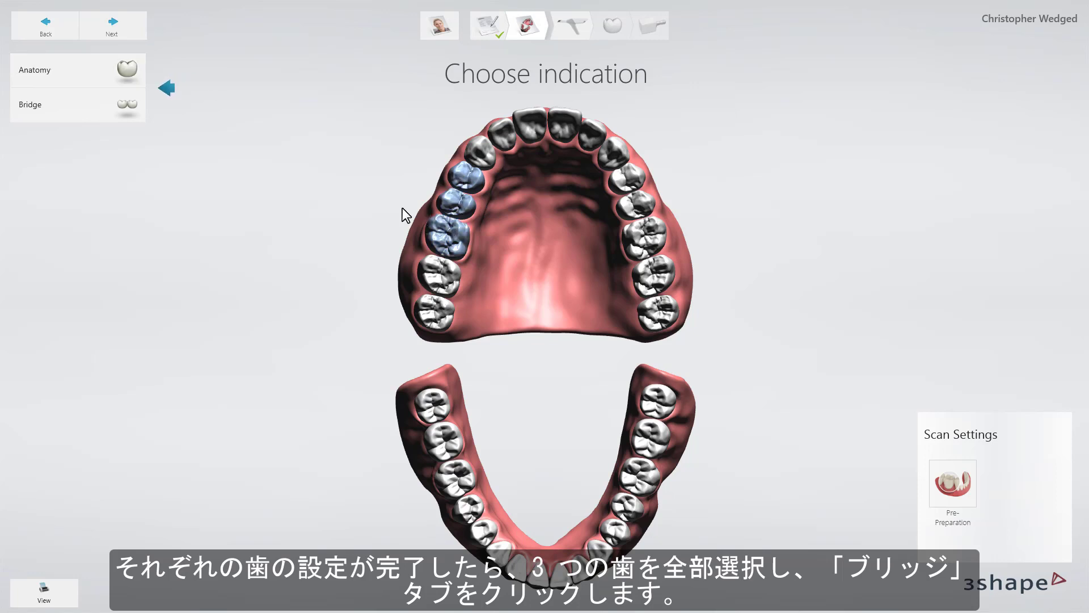
pyautogui.click(131, 107)
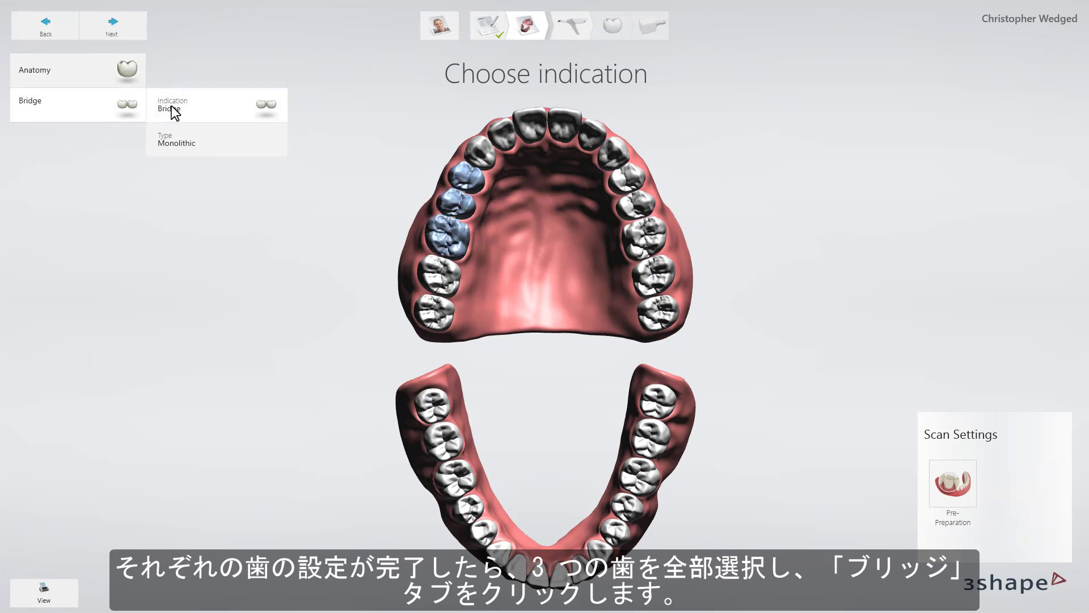
# Proceed to the scanning stage, scan the lower jaw and continue to the upper scan.
pyautogui.click(136, 30)
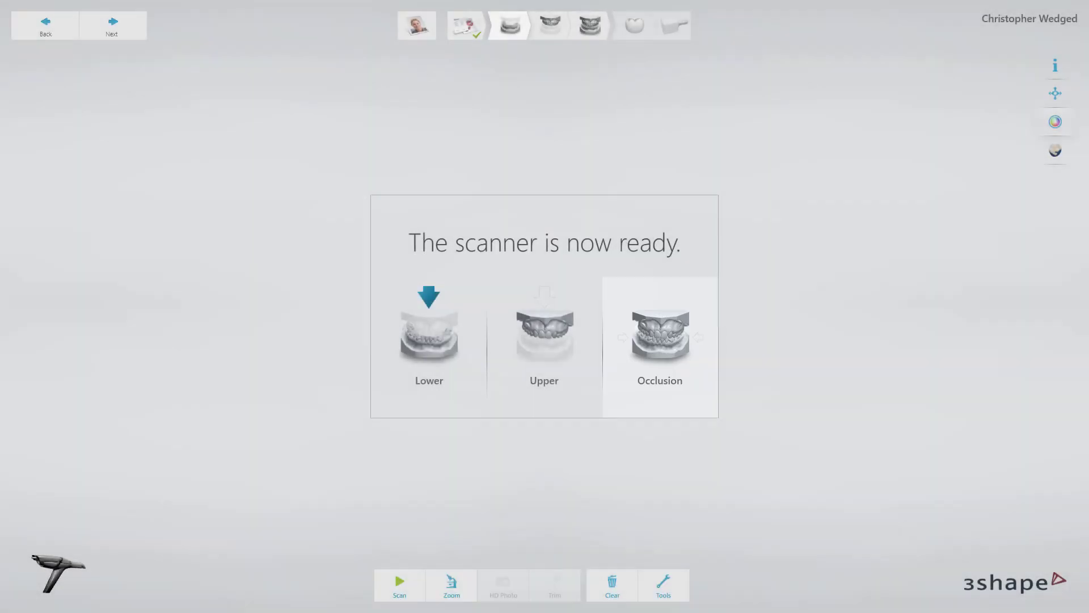
pyautogui.click(394, 570)
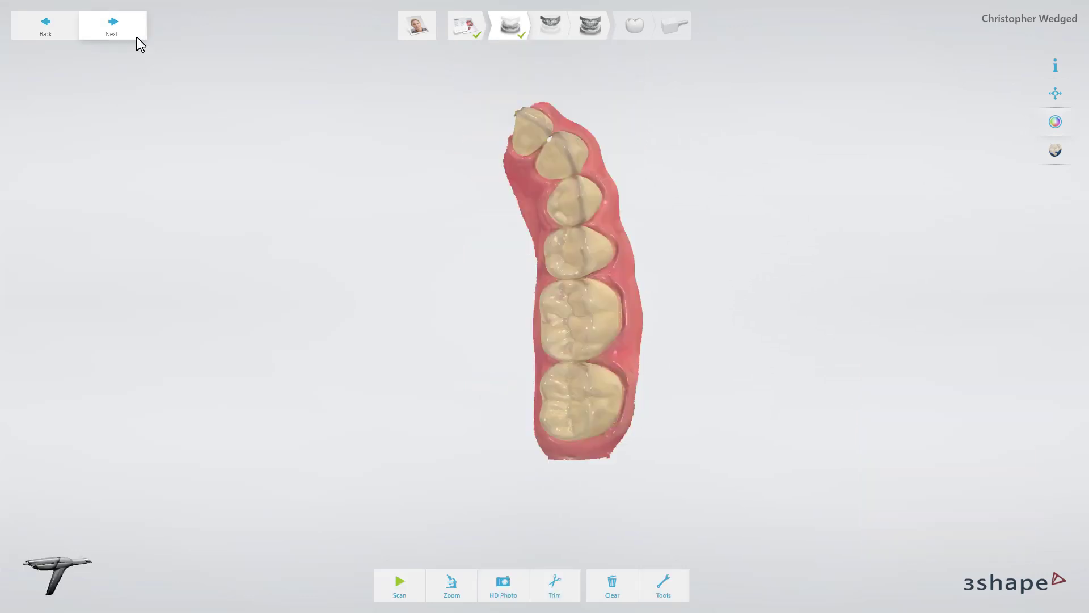
pyautogui.click(138, 36)
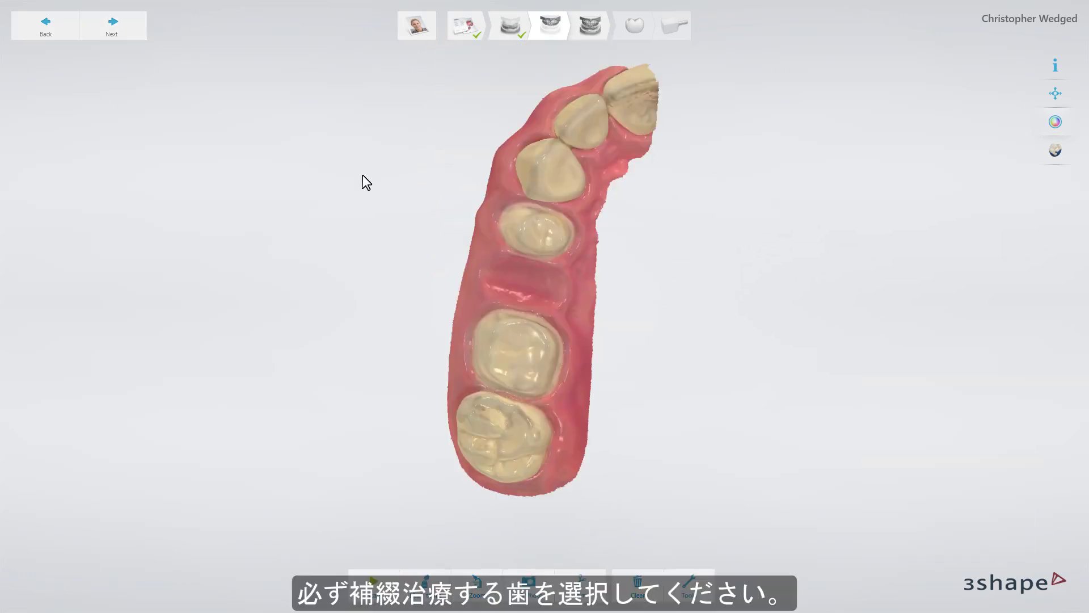
# Mark preparations 3 and 5 on their prepared teeth in the upper scan and finish the marking.
pyautogui.click(425, 574)
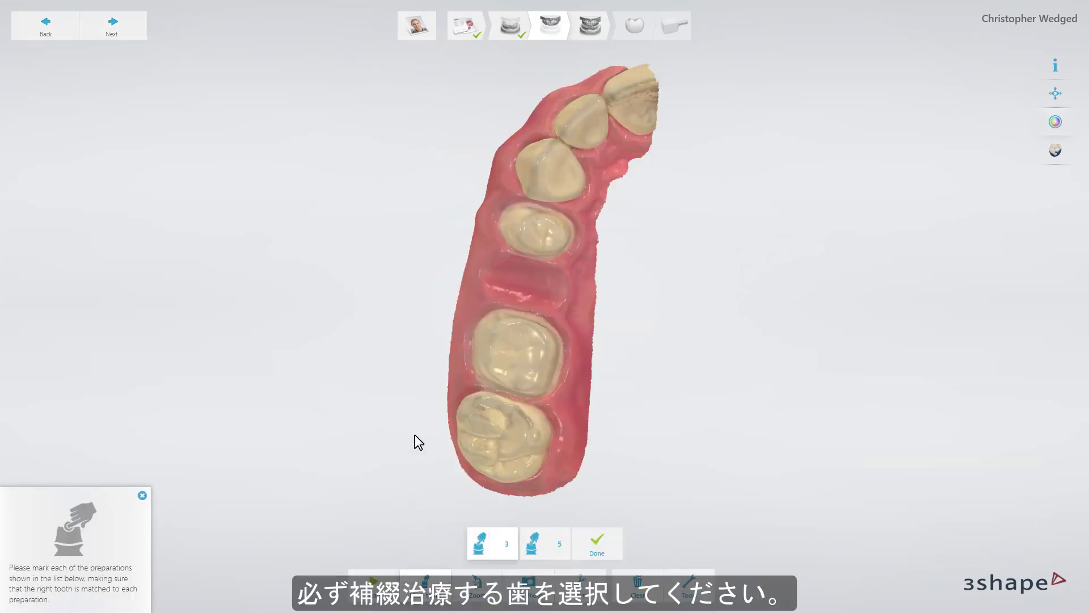
pyautogui.click(510, 359)
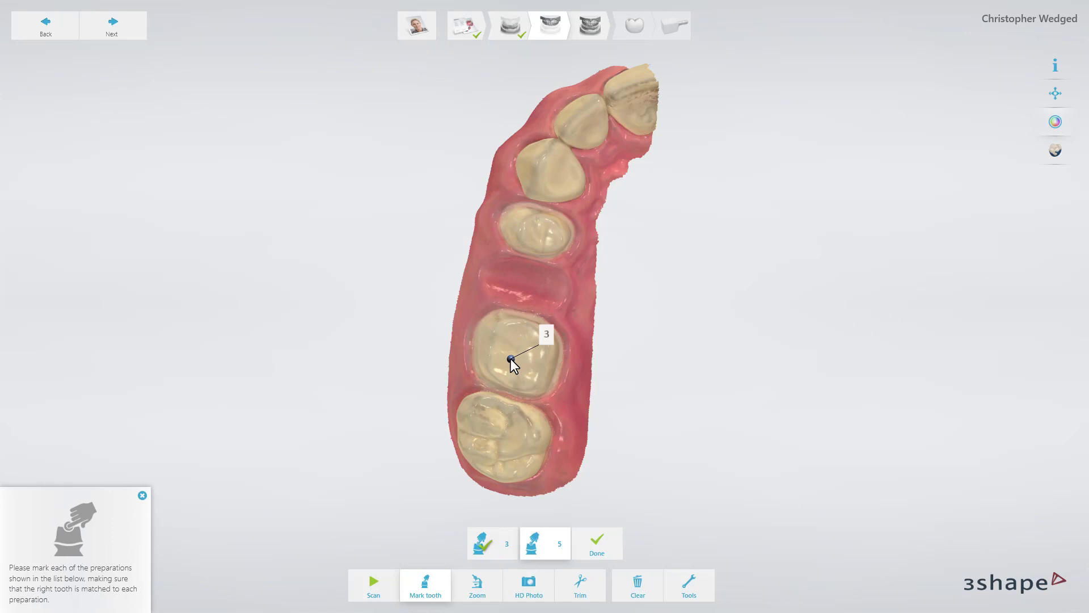
pyautogui.click(538, 237)
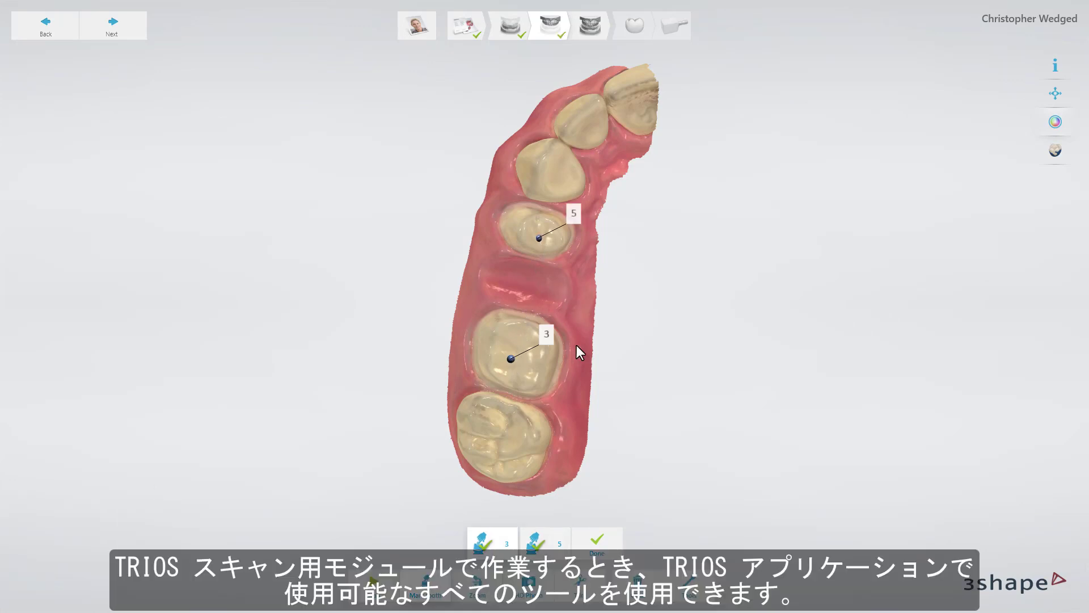
pyautogui.click(597, 536)
pyautogui.click(675, 578)
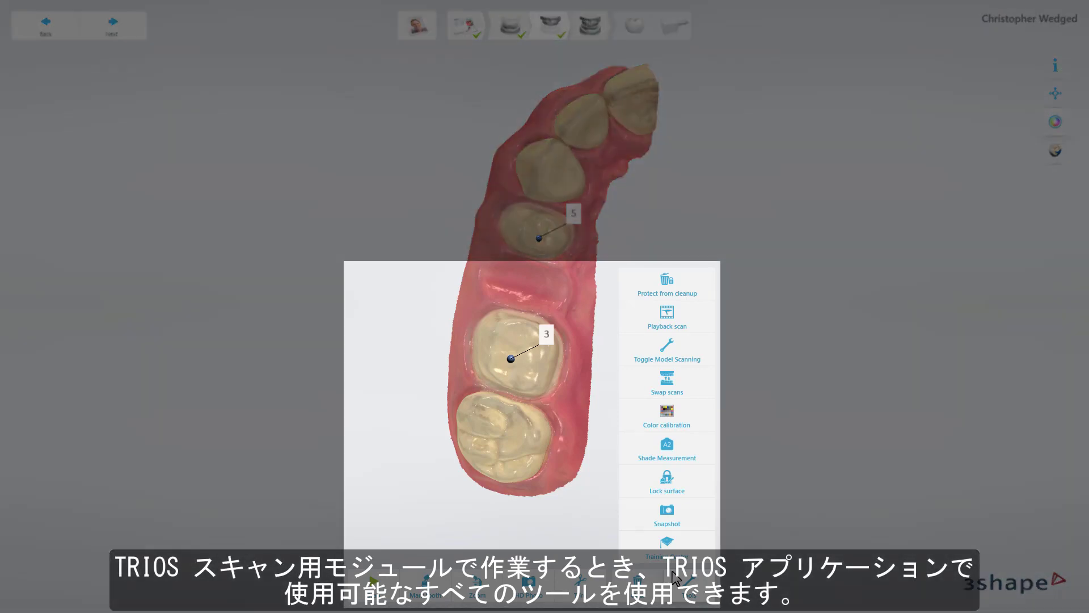
pyautogui.click(673, 574)
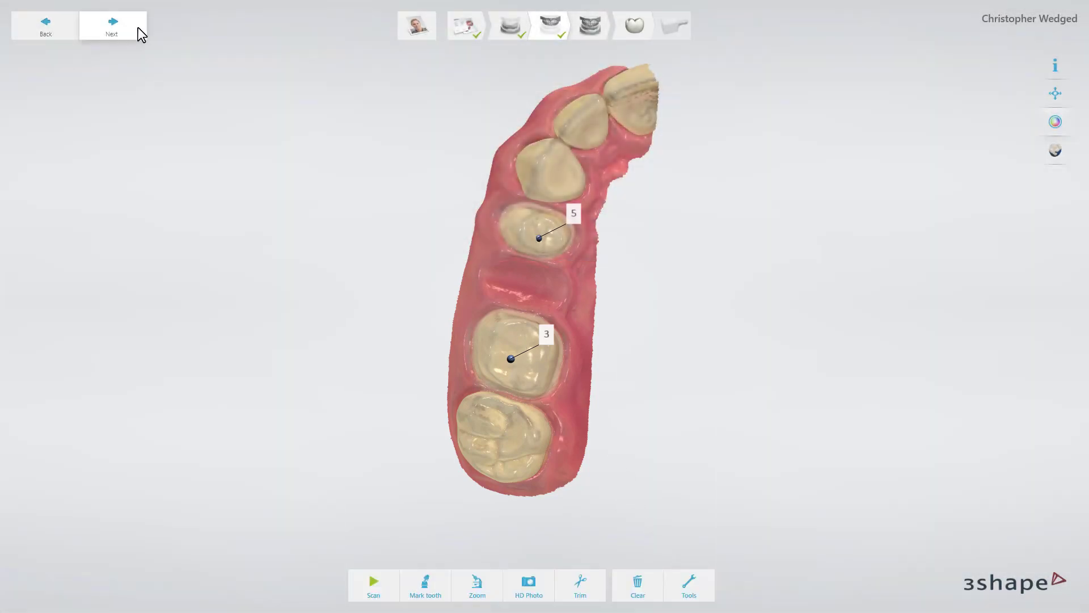
# Proceed to the occlusion scan and continue on to the margin line stage of the crown design.
pyautogui.click(138, 27)
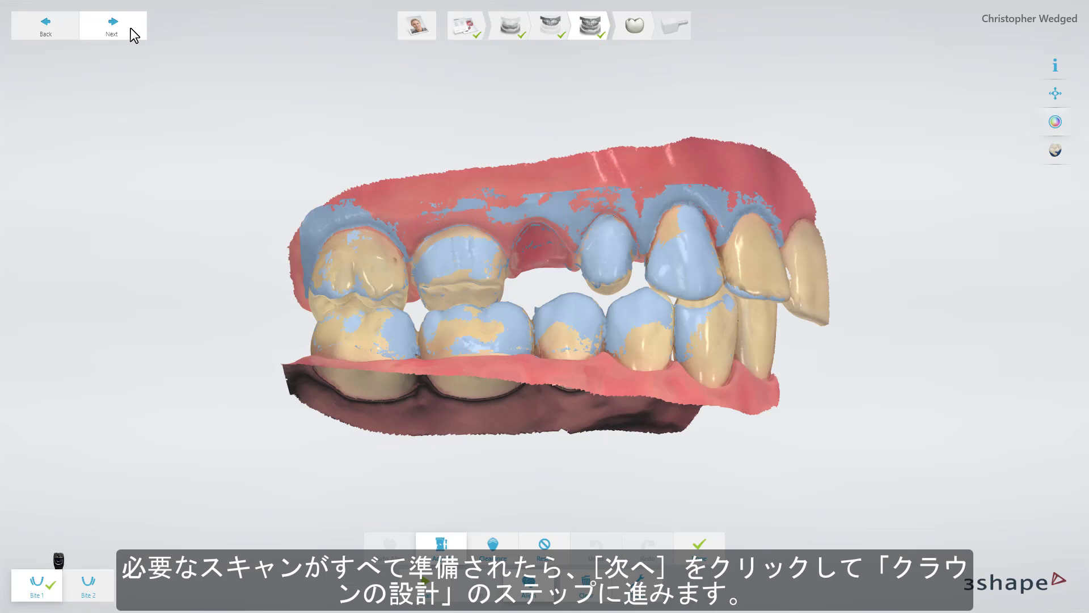
pyautogui.click(131, 28)
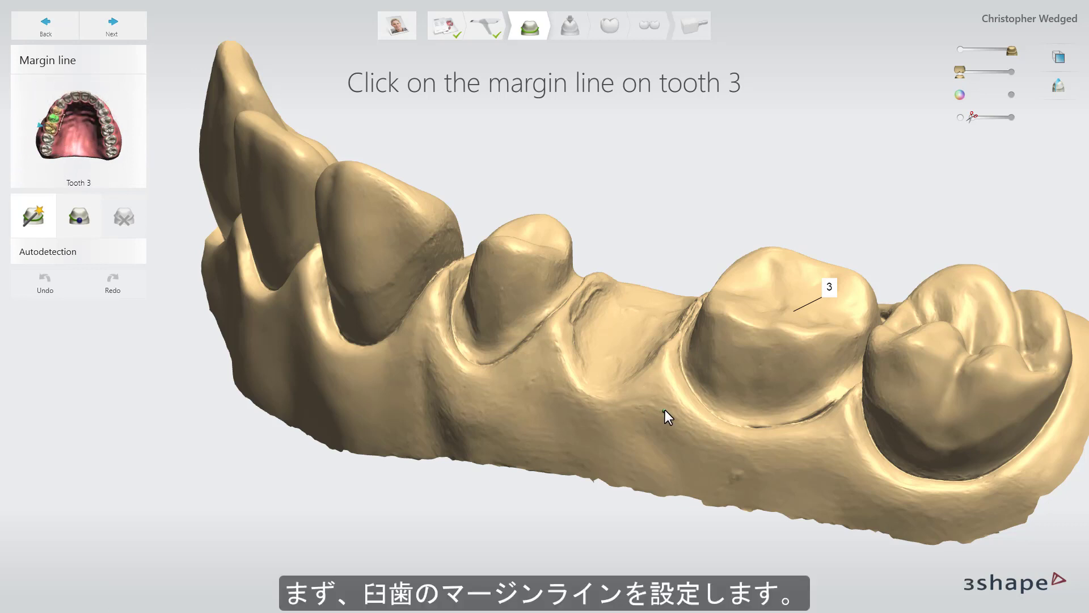
# Autodetect the margin line on tooth 3 and adjust its outer segment toward the neighbouring molar.
pyautogui.moveTo(668, 408); pyautogui.dragTo(674, 406, button='middle')
pyautogui.scroll(3, 681, 406)
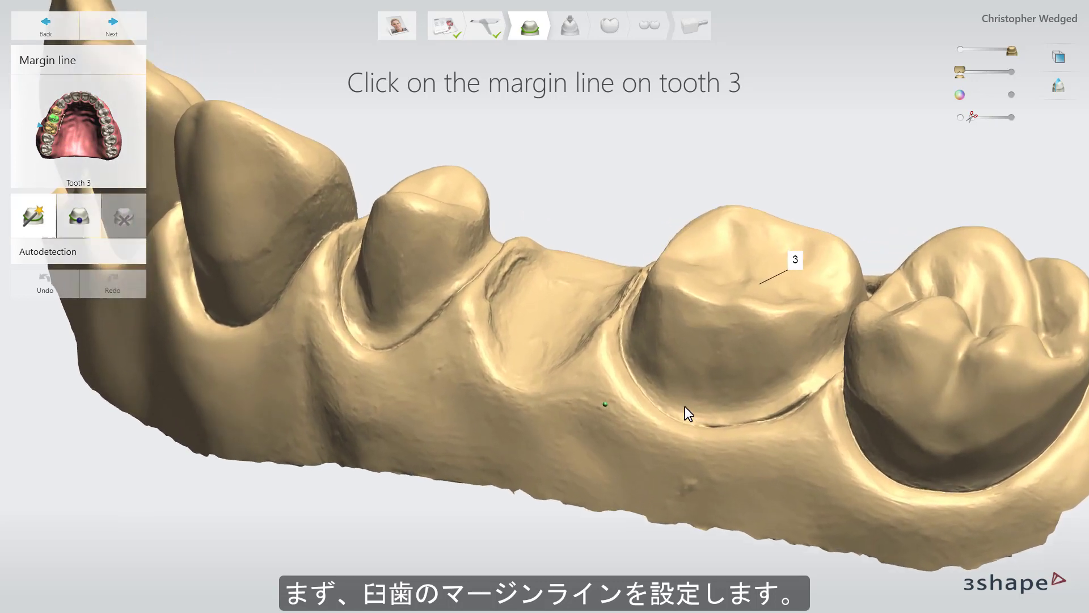
pyautogui.scroll(6, 689, 406)
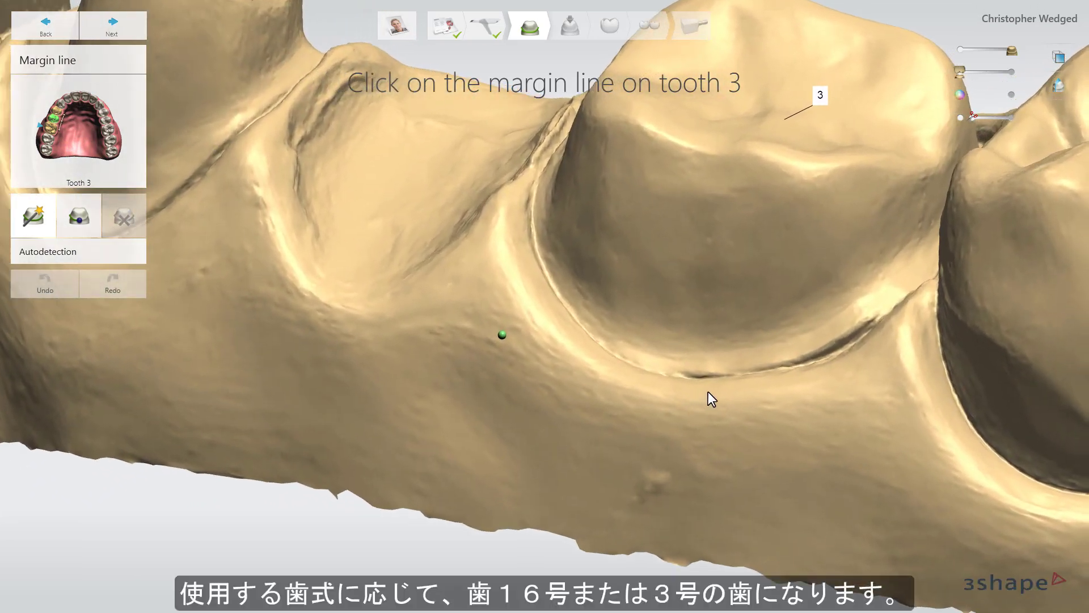
pyautogui.moveTo(708, 392); pyautogui.dragTo(696, 401, button='right')
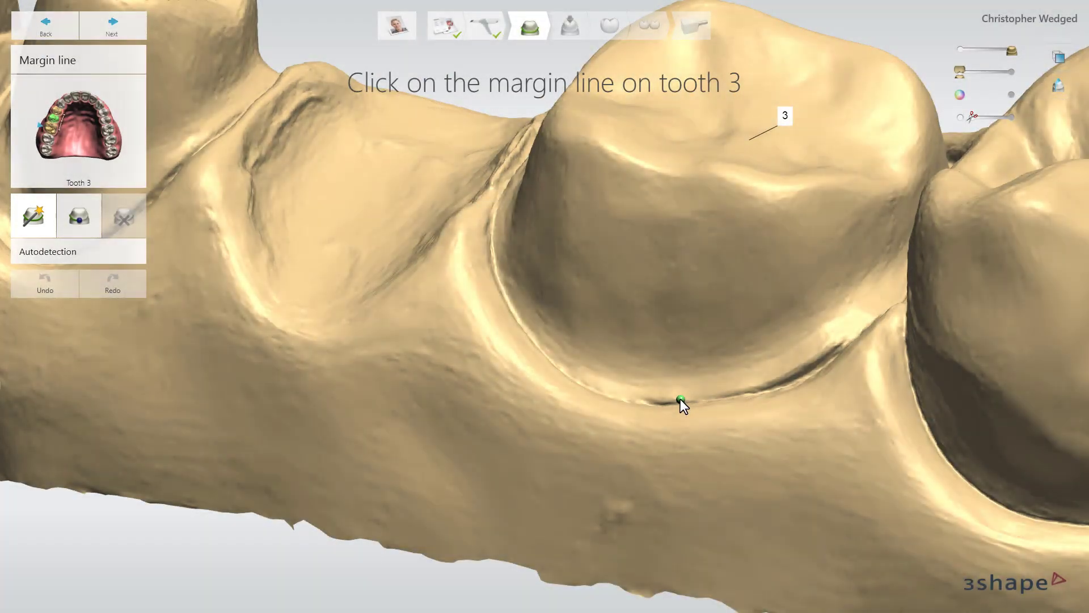
pyautogui.click(681, 400)
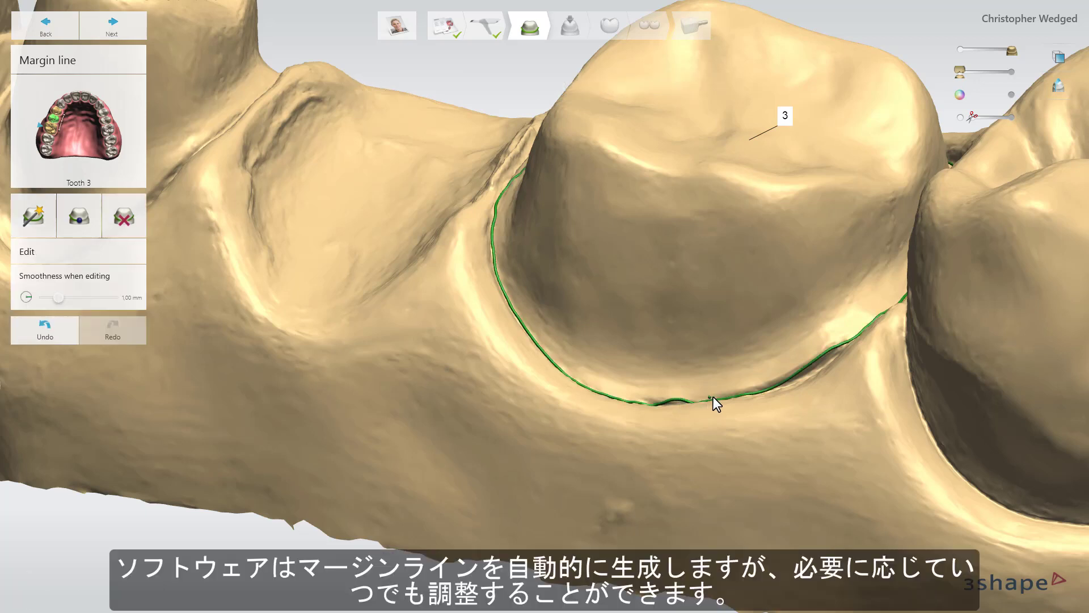
pyautogui.moveTo(713, 397)
pyautogui.mouseDown()
pyautogui.moveTo(788, 378)
pyautogui.moveTo(843, 343)
pyautogui.mouseUp()
pyautogui.moveTo(850, 338); pyautogui.dragTo(855, 366, button='right')
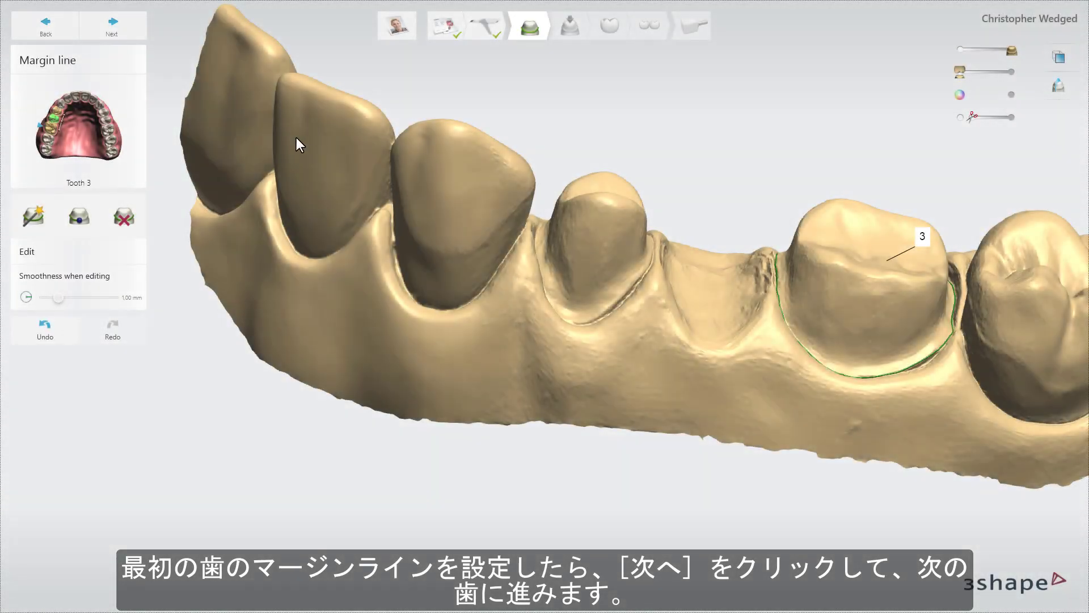
# Move on to tooth 5 and trace its margin line manually with Click & go around the whole preparation.
pyautogui.click(130, 42)
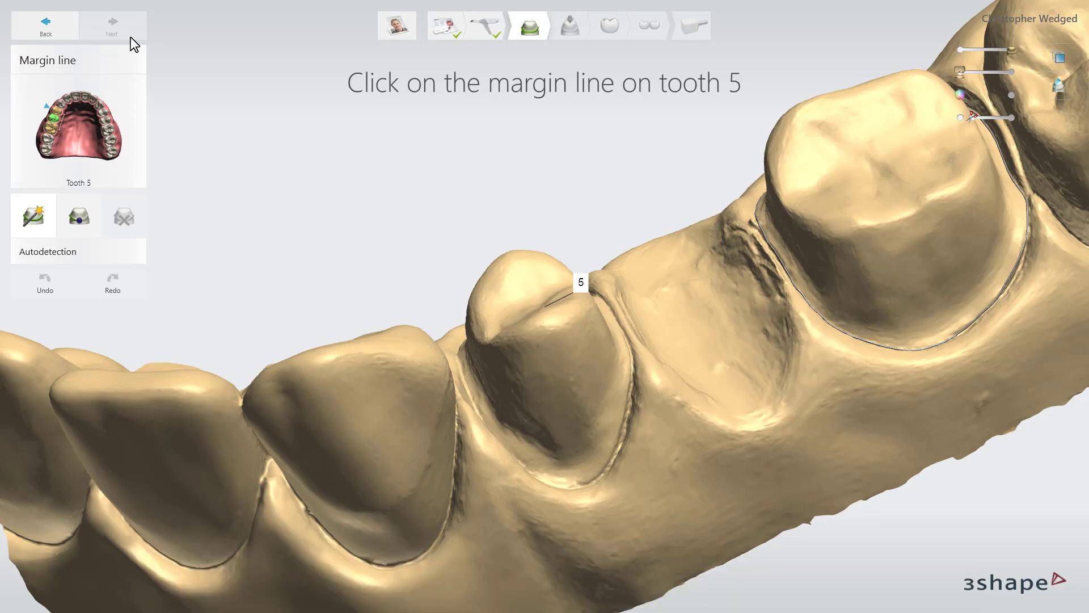
pyautogui.moveTo(183, 54); pyautogui.dragTo(87, 216, button='right')
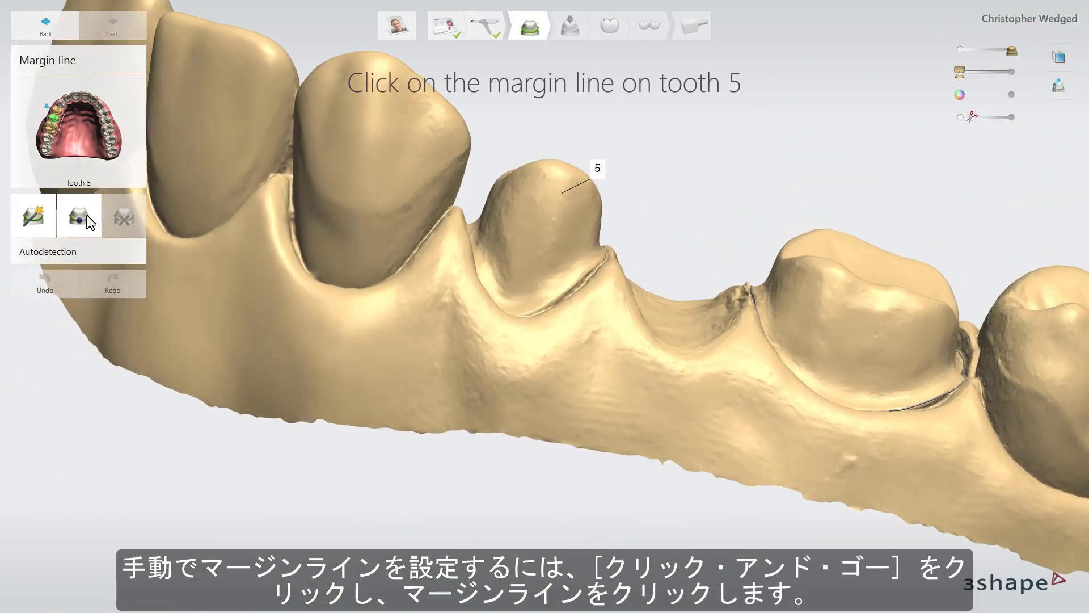
pyautogui.click(87, 215)
pyautogui.moveTo(343, 245); pyautogui.dragTo(532, 389, button='right')
pyautogui.click(549, 389)
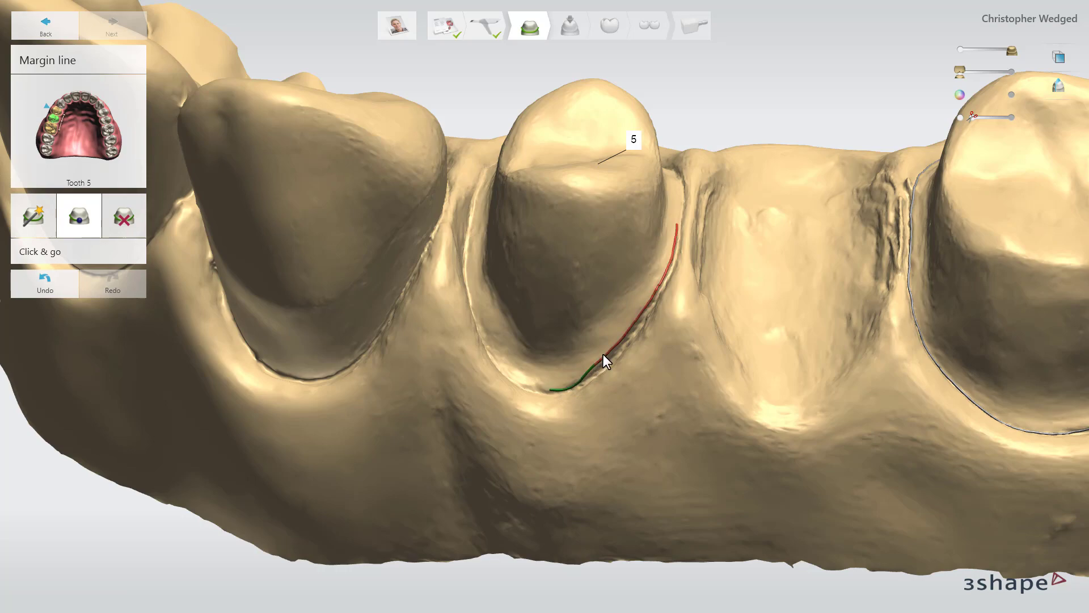
pyautogui.moveTo(603, 354); pyautogui.dragTo(712, 159, button='right')
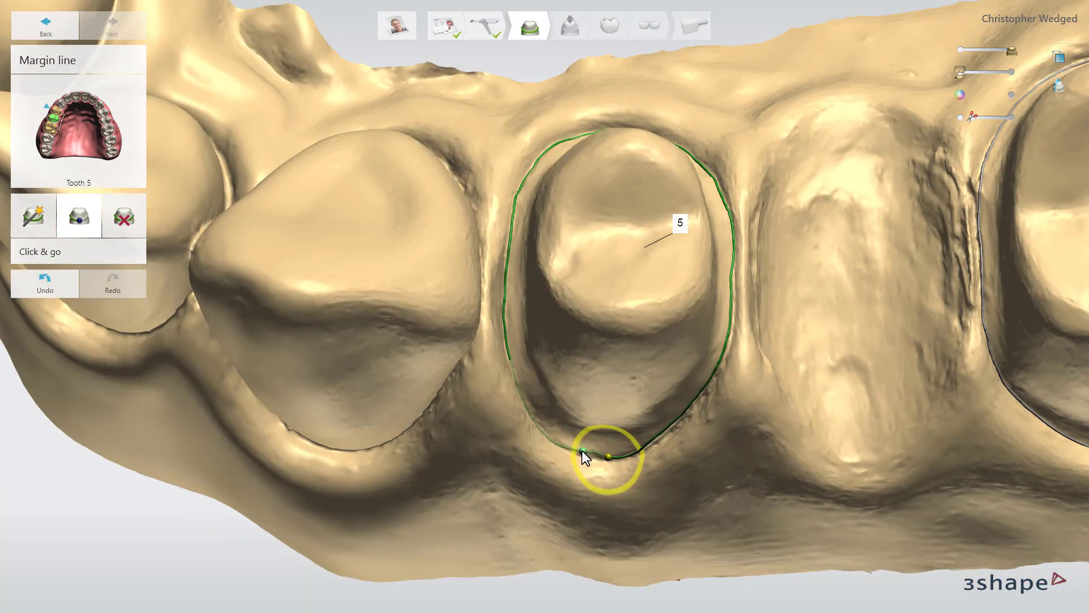
pyautogui.click(582, 450)
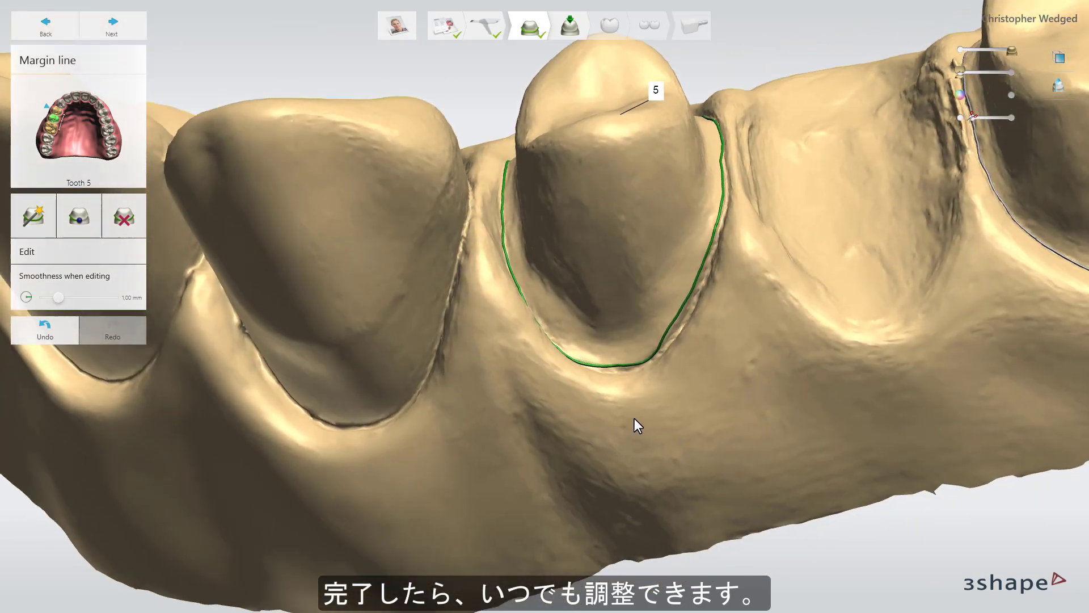
pyautogui.moveTo(634, 418); pyautogui.dragTo(593, 360, button='right')
pyautogui.moveTo(600, 357); pyautogui.dragTo(625, 362)
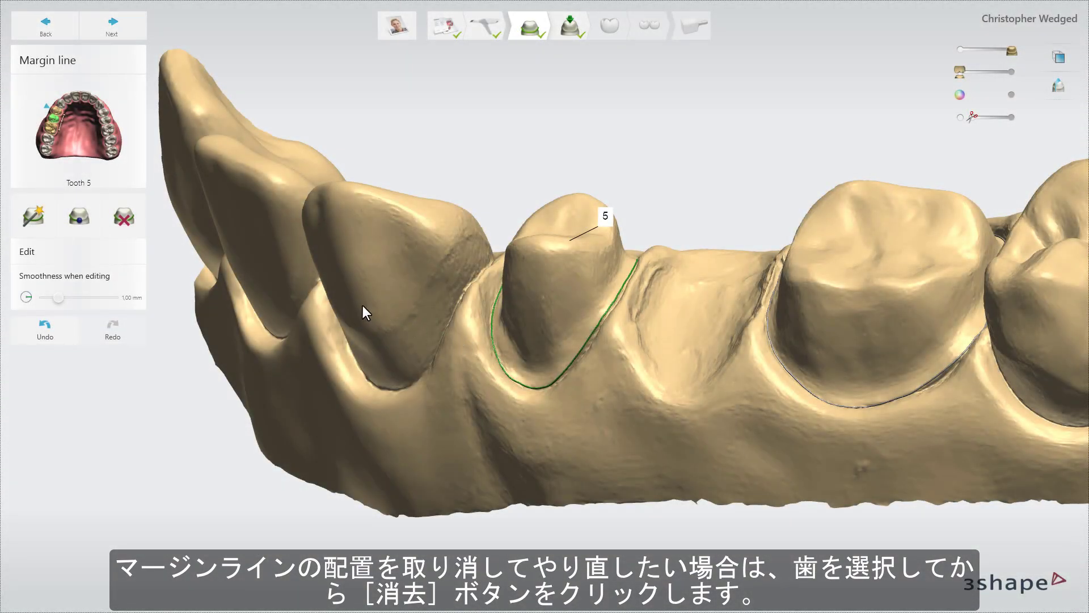
# Try clearing the margin line of tooth 5.
pyautogui.click(137, 223)
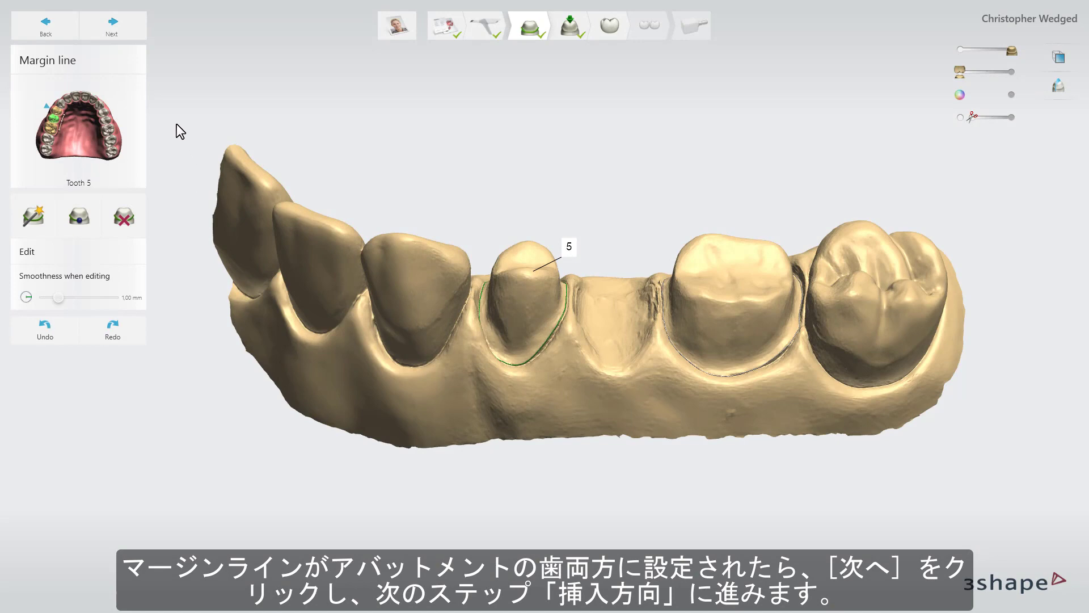
# Proceed to the insertion direction of teeth 3-5, try setting it from the current view and recalculate it automatically.
pyautogui.click(116, 31)
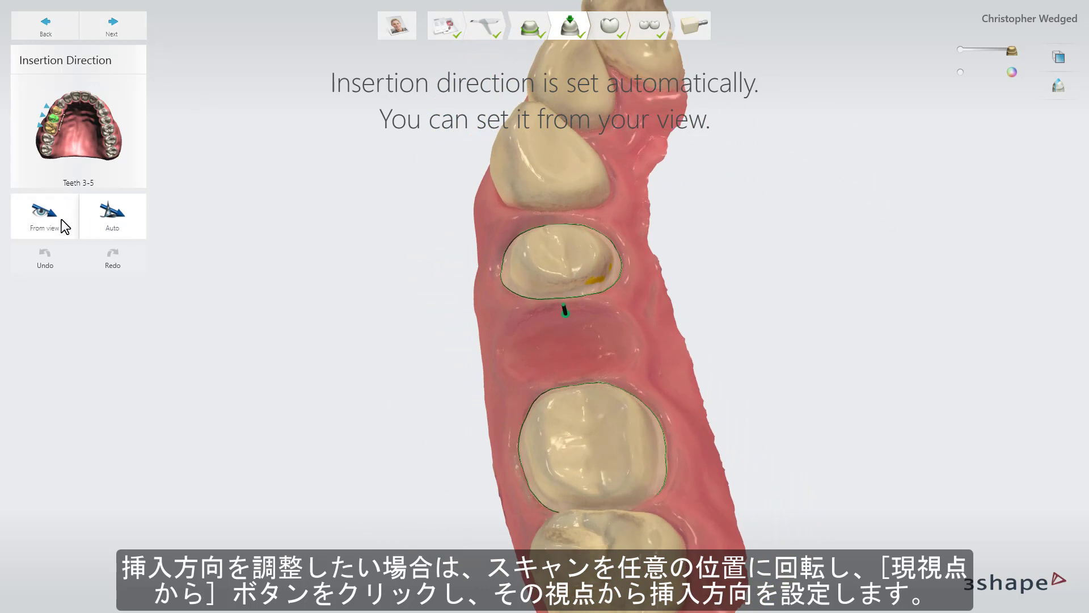
pyautogui.click(46, 216)
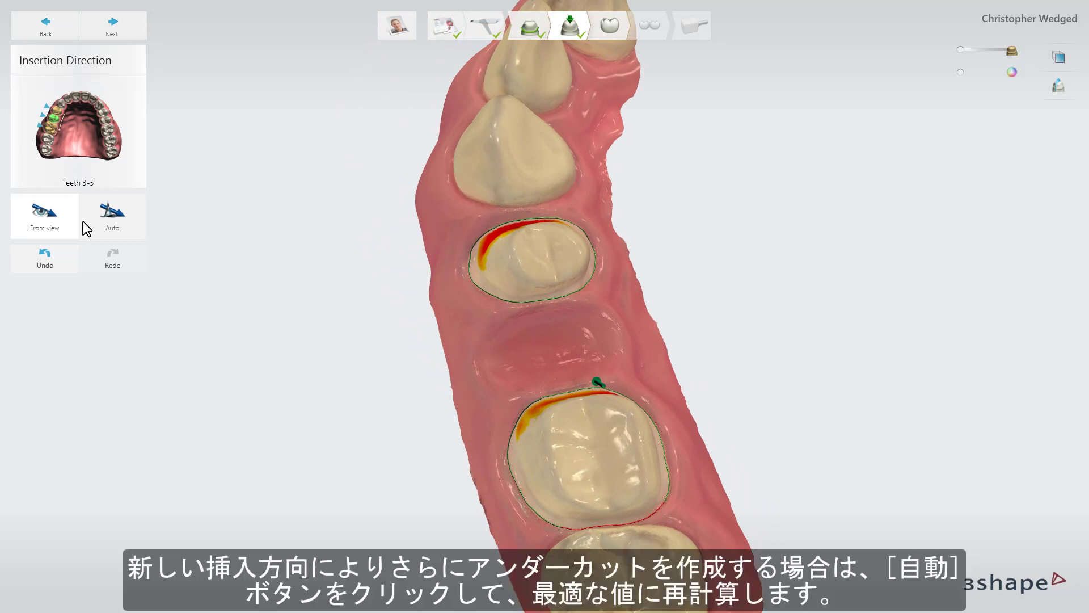
pyautogui.click(106, 230)
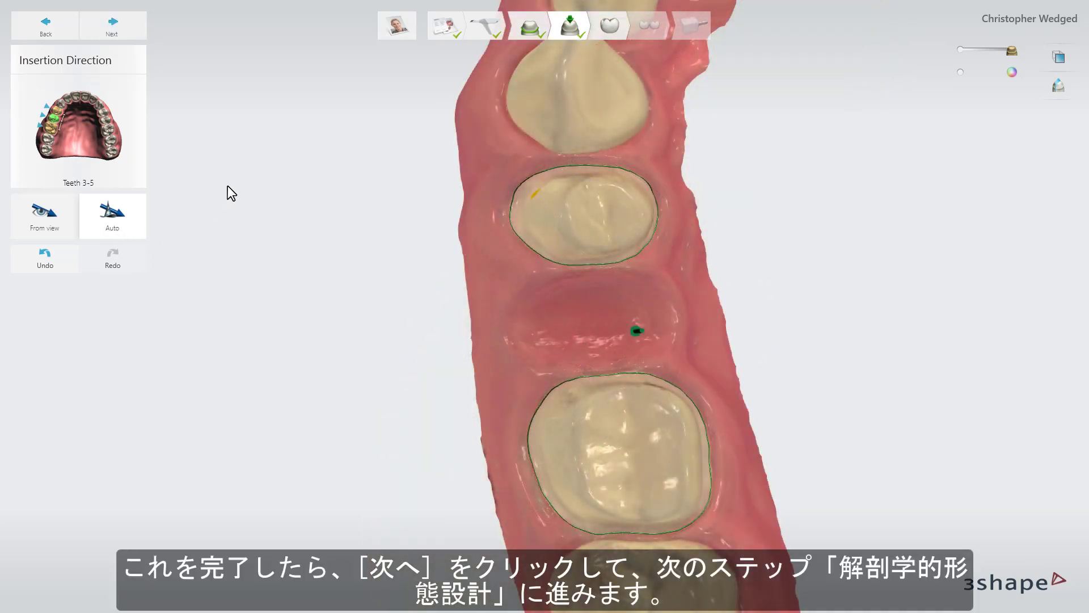
# Proceed to the anatomy design and browse the smile library for available tooth designs.
pyautogui.click(134, 28)
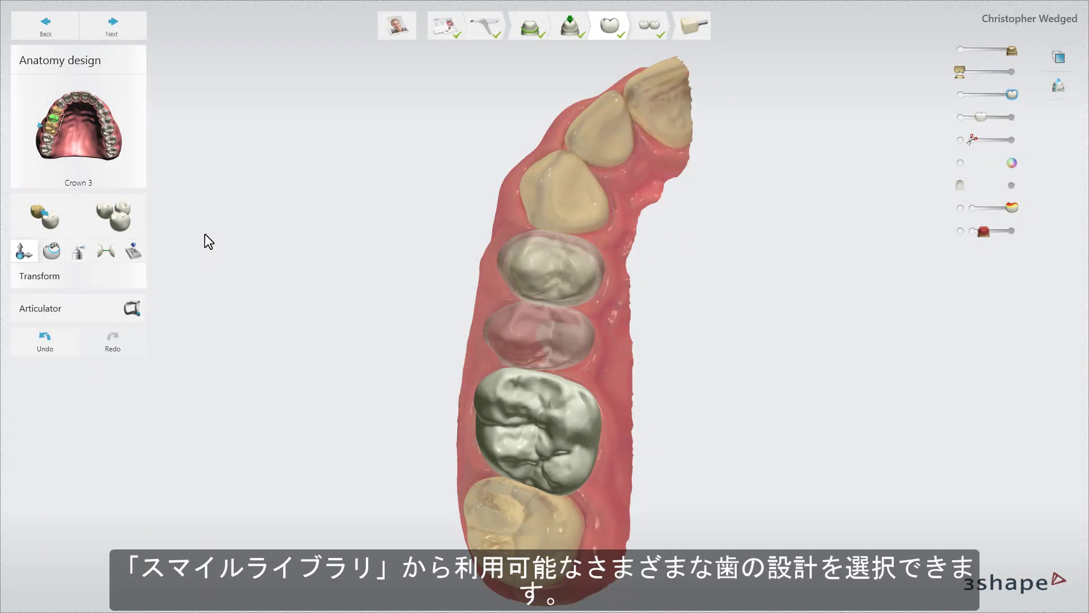
pyautogui.click(135, 222)
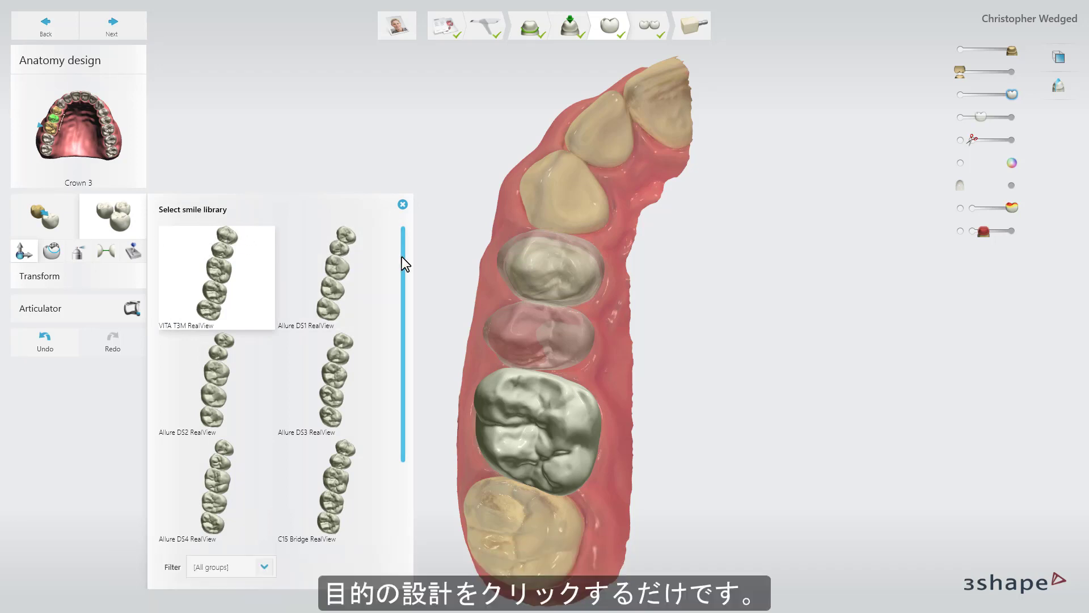
pyautogui.moveTo(402, 257)
pyautogui.mouseDown()
pyautogui.moveTo(394, 360)
pyautogui.moveTo(404, 269)
pyautogui.mouseUp()
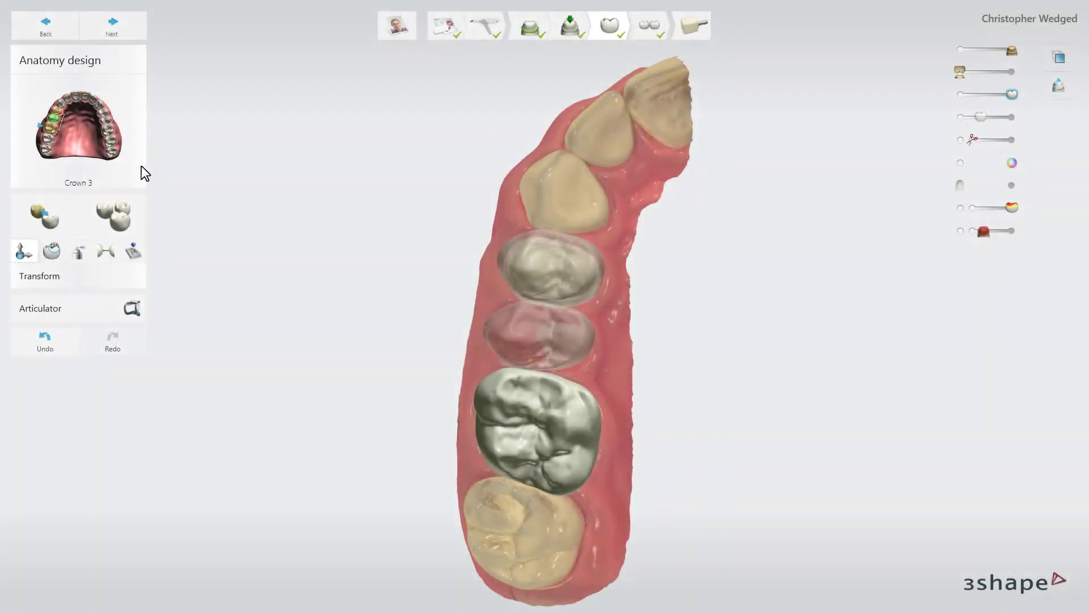
# Select crown 5 and pontic 4 in turn, move the pontic vertically by about -0.3 mm, and rotate crown 3 by about 1.6°.
pyautogui.click(57, 119)
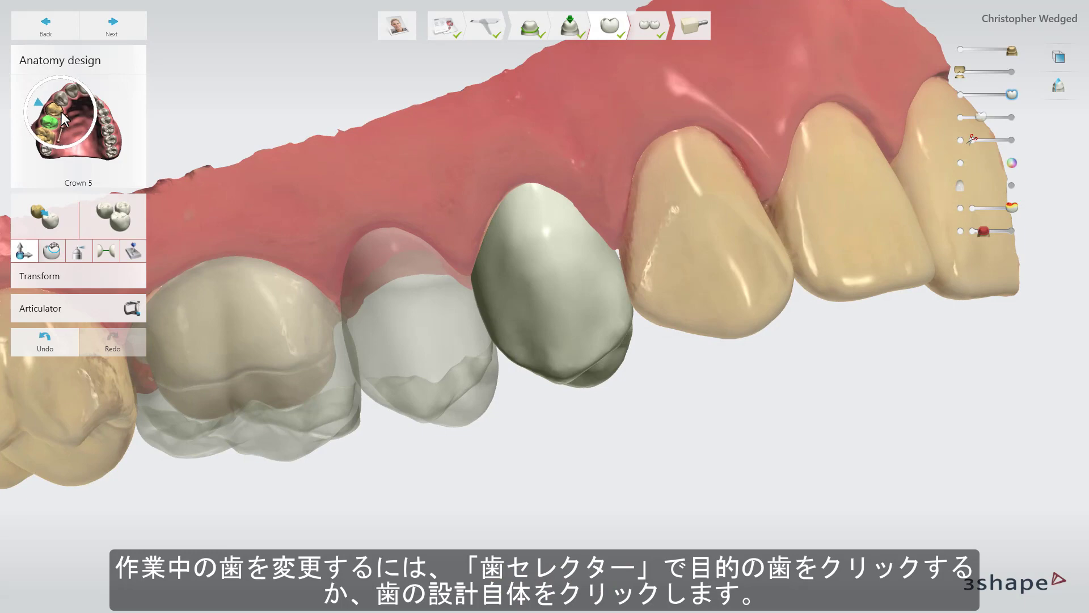
pyautogui.click(406, 294)
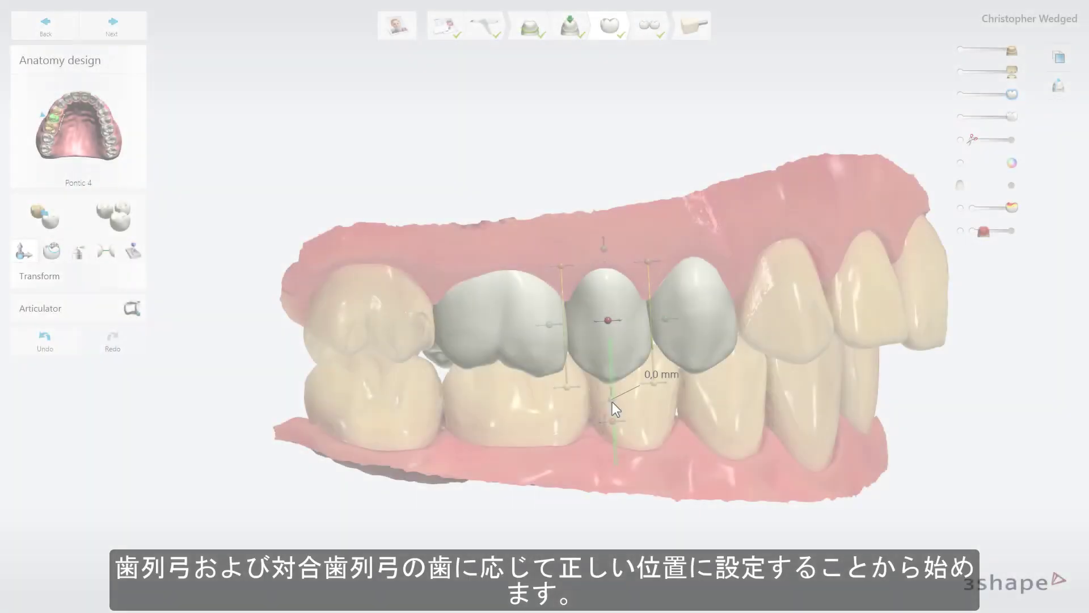
pyautogui.moveTo(612, 402); pyautogui.dragTo(613, 397)
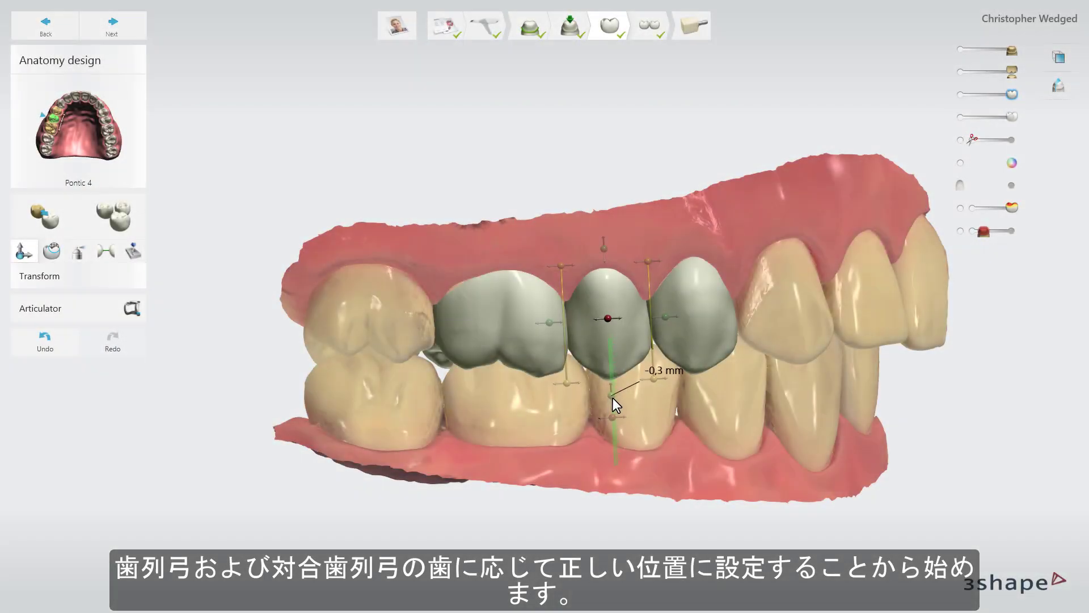
pyautogui.click(499, 350)
pyautogui.moveTo(487, 414); pyautogui.dragTo(489, 413)
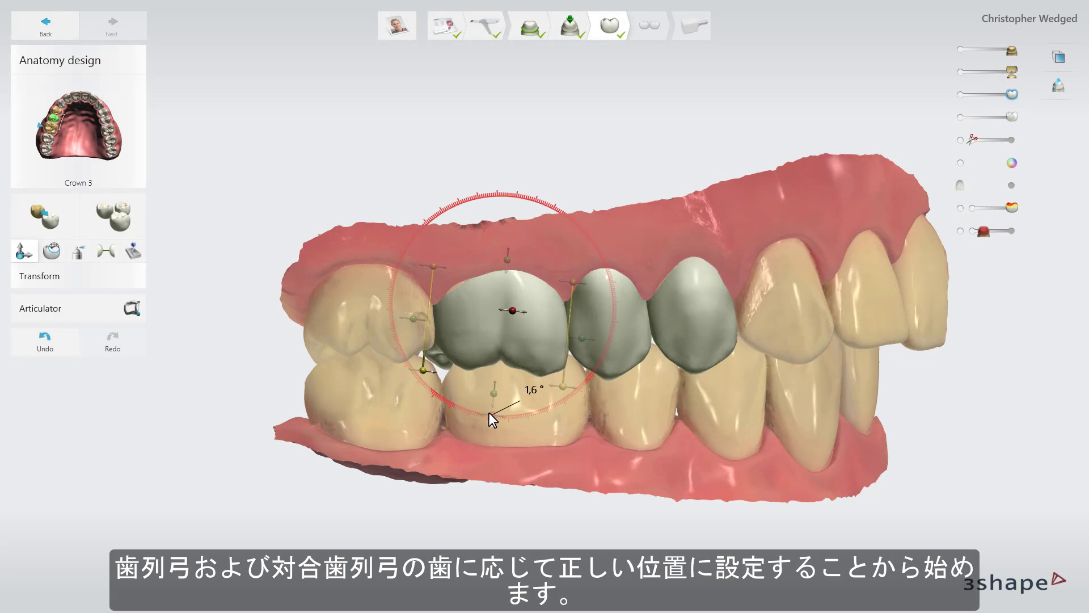
# Adjust the position of crown 5 and reposition pontic 4 between its neighbours, both with its control points and by moving it directly.
pyautogui.click(684, 342)
pyautogui.moveTo(682, 390); pyautogui.dragTo(685, 392)
pyautogui.click(585, 369)
pyautogui.moveTo(601, 394); pyautogui.dragTo(602, 392)
pyautogui.moveTo(601, 393); pyautogui.dragTo(585, 393, button='right')
pyautogui.moveTo(632, 410); pyautogui.dragTo(629, 436, button='right')
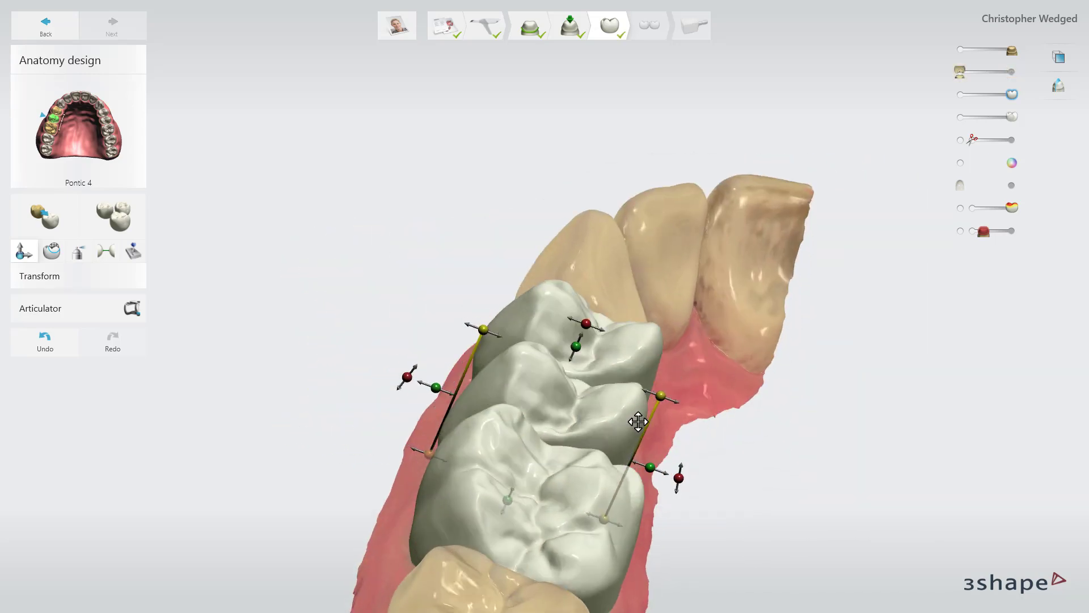
pyautogui.moveTo(651, 475); pyautogui.dragTo(655, 470)
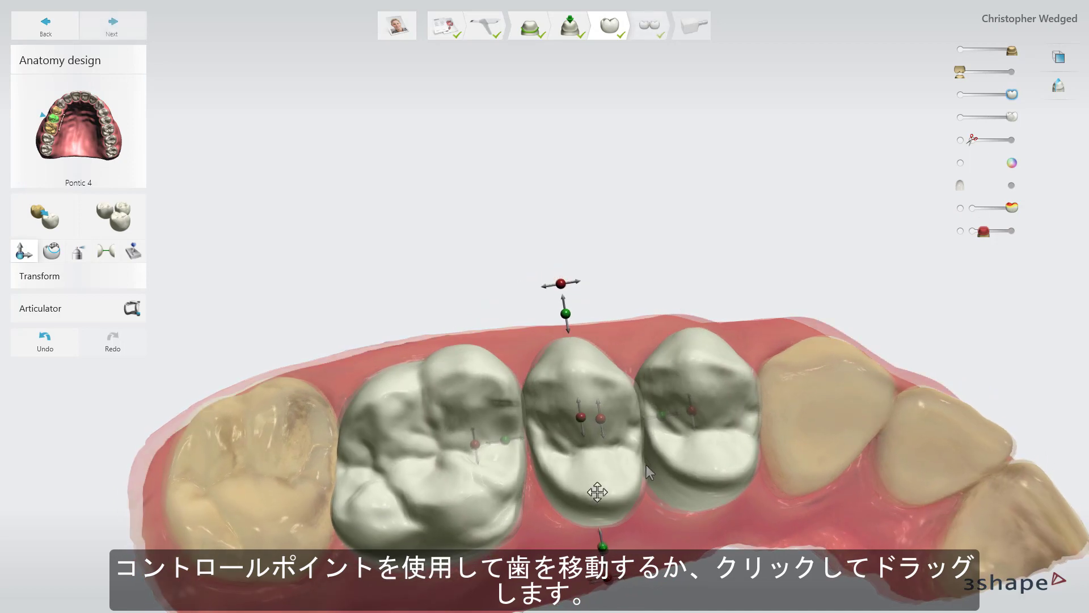
pyautogui.moveTo(596, 480); pyautogui.dragTo(596, 482)
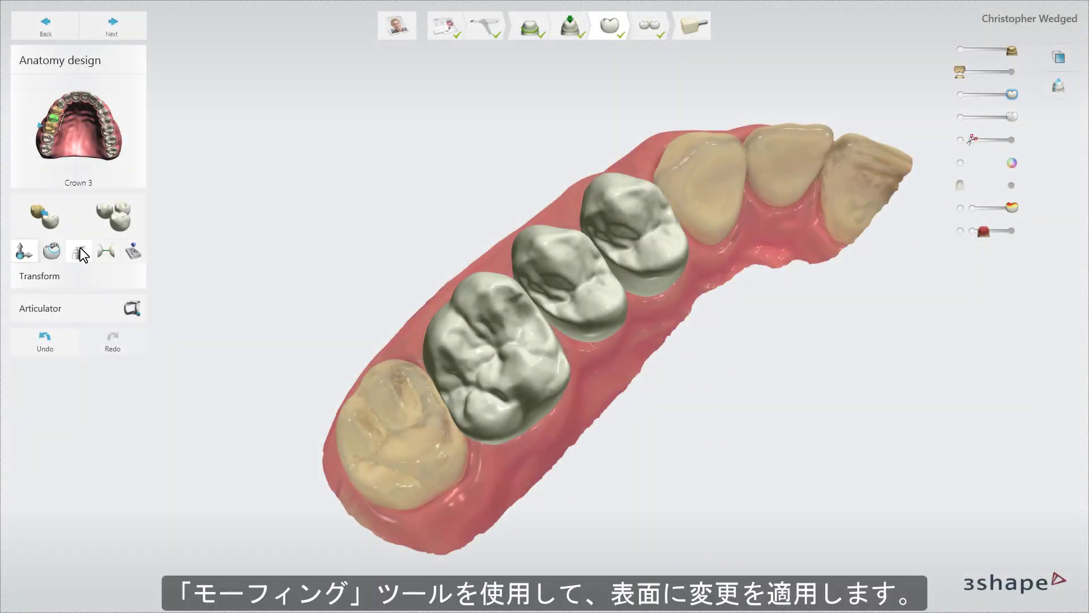
# Morph the occlusal surface of pontic 4, then enlarge the morph tool to 3.80 mm and reduce it again.
pyautogui.click(56, 251)
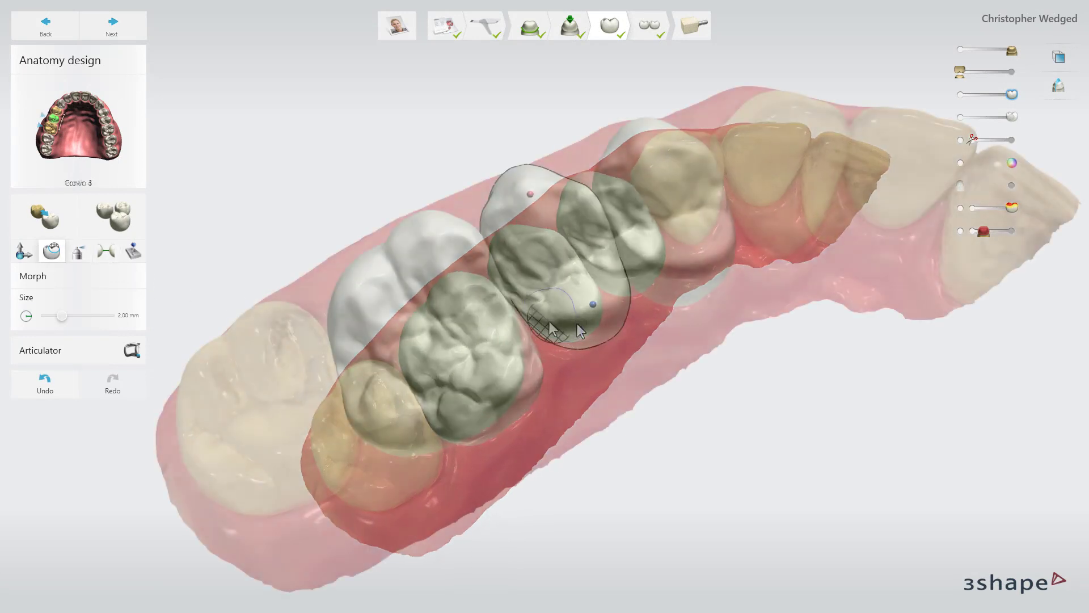
pyautogui.moveTo(549, 321); pyautogui.dragTo(567, 328)
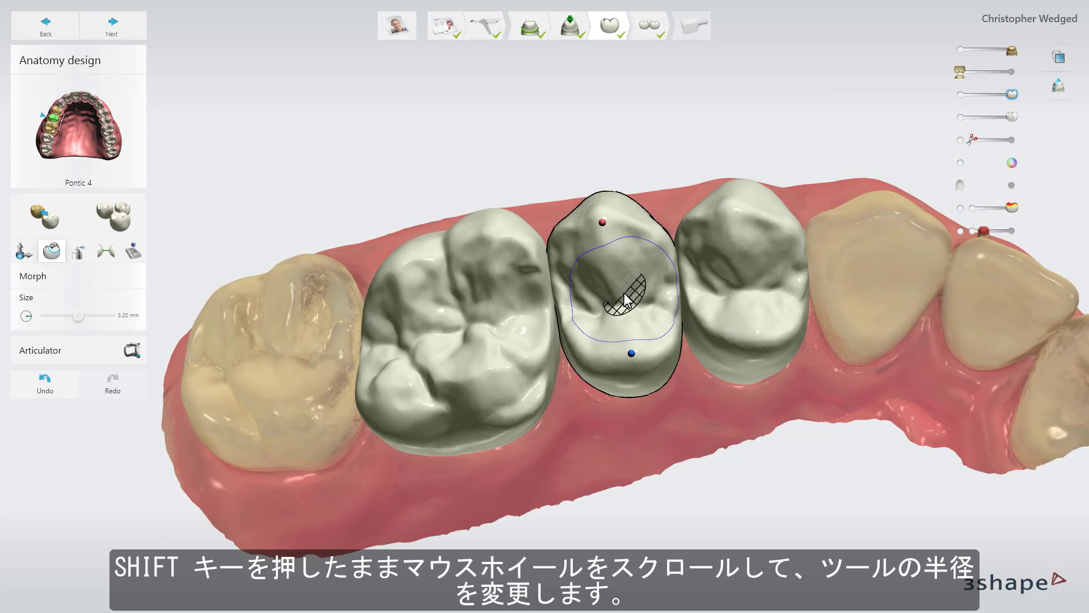
pyautogui.keyDown('shift'); pyautogui.scroll(3, 625, 293); pyautogui.keyUp('shift')
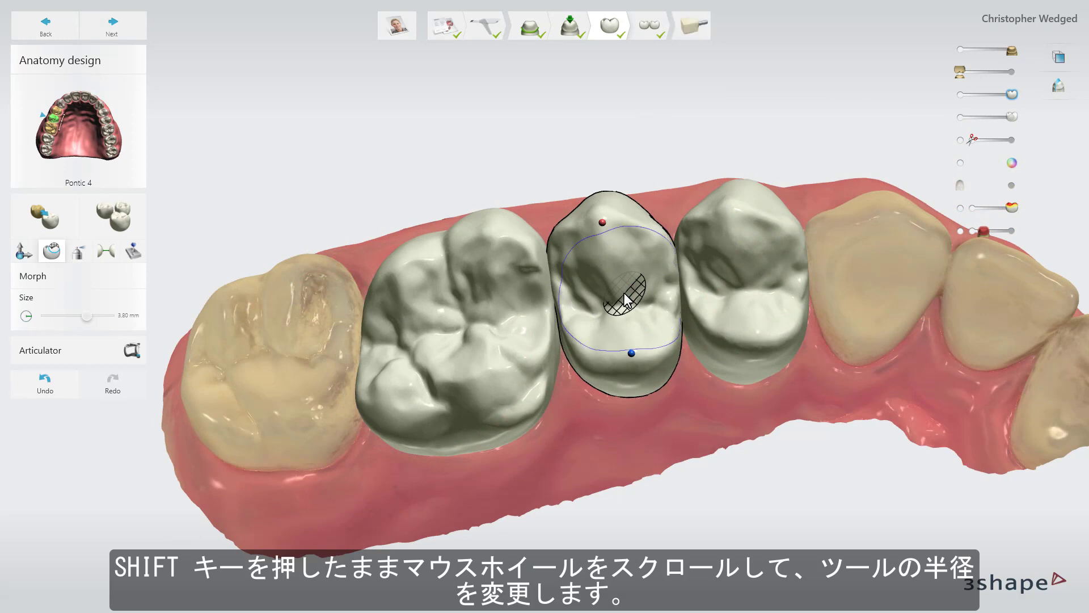
pyautogui.keyDown('shift'); pyautogui.scroll(-15, 624, 292); pyautogui.keyUp('shift')
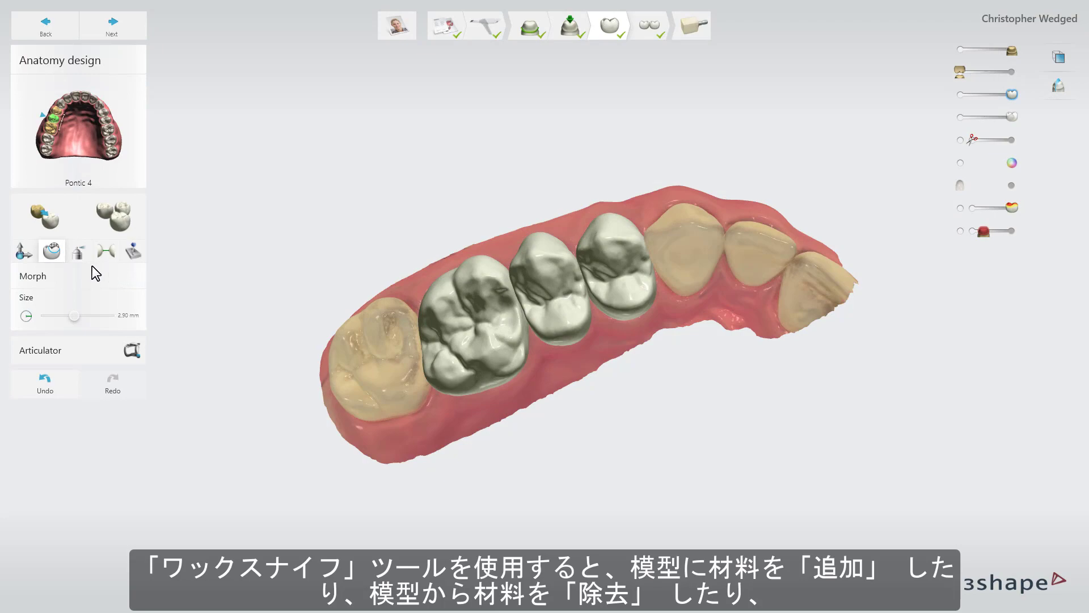
# Activate the wax knife for smoothing crown 3, enlarge its size to 2.75 mm and reduce it to about 1.79 mm.
pyautogui.click(79, 252)
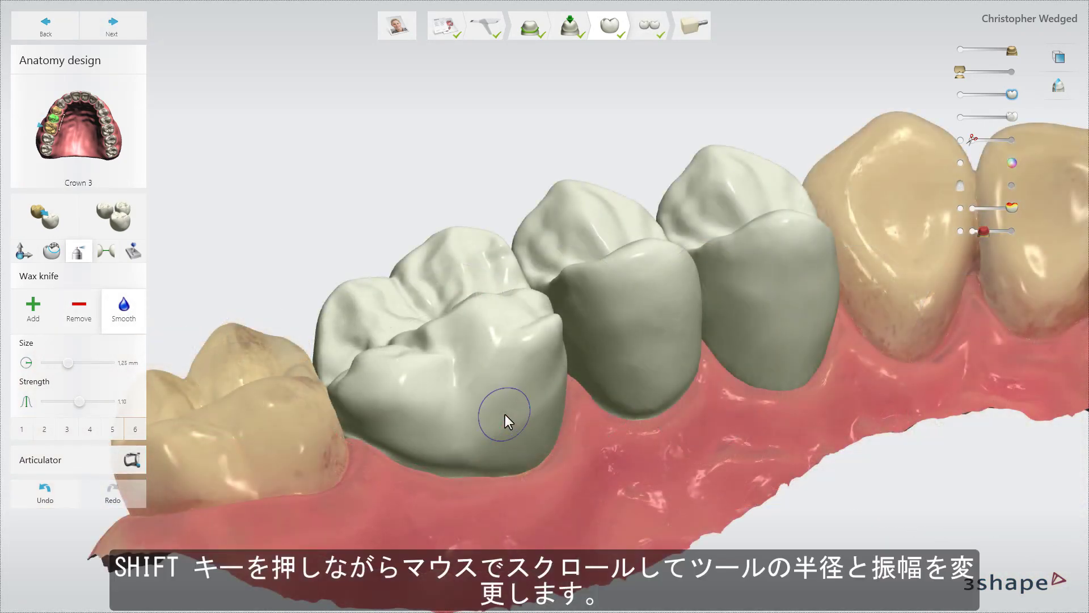
pyautogui.keyDown('shift'); pyautogui.scroll(6, 505, 414); pyautogui.keyUp('shift')
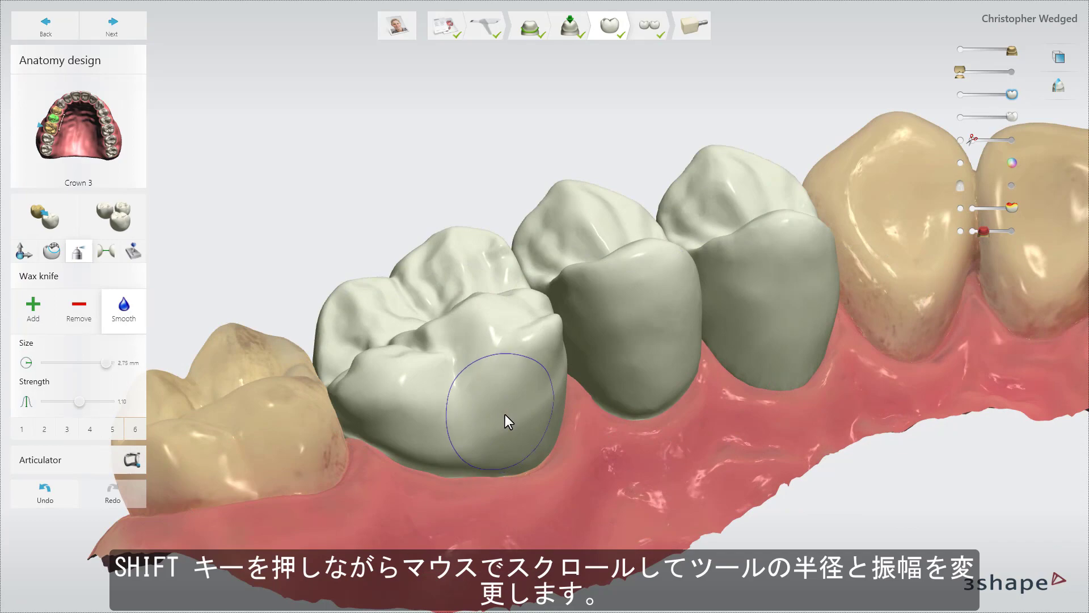
pyautogui.keyDown('shift'); pyautogui.scroll(-4, 505, 414); pyautogui.keyUp('shift')
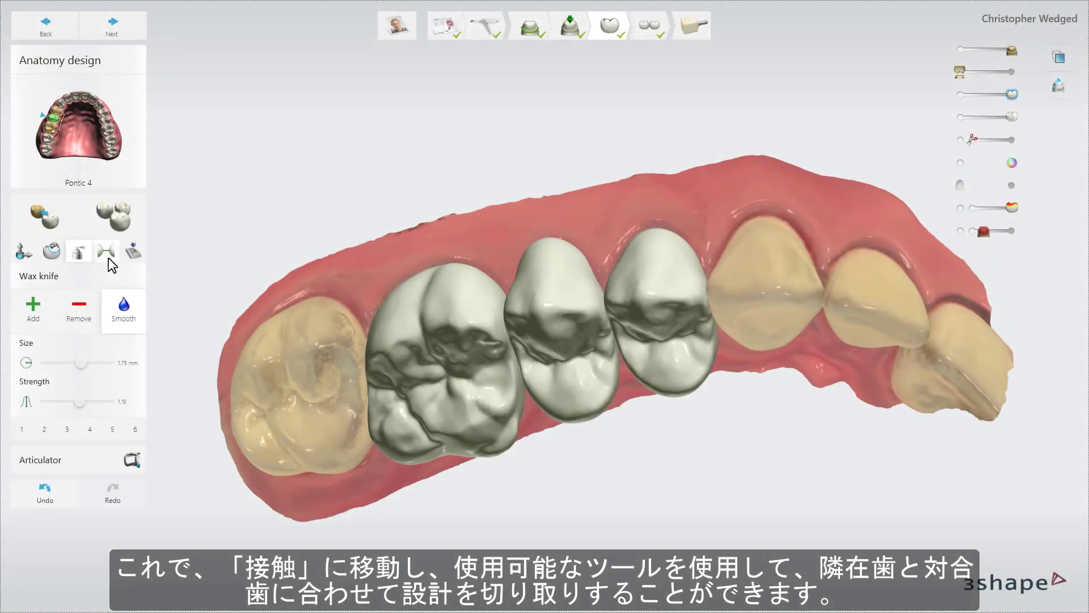
# Paint the desired adjacent contact area on the side of crown 3 and apply the adjacent contact of -0.02 mm.
pyautogui.click(108, 258)
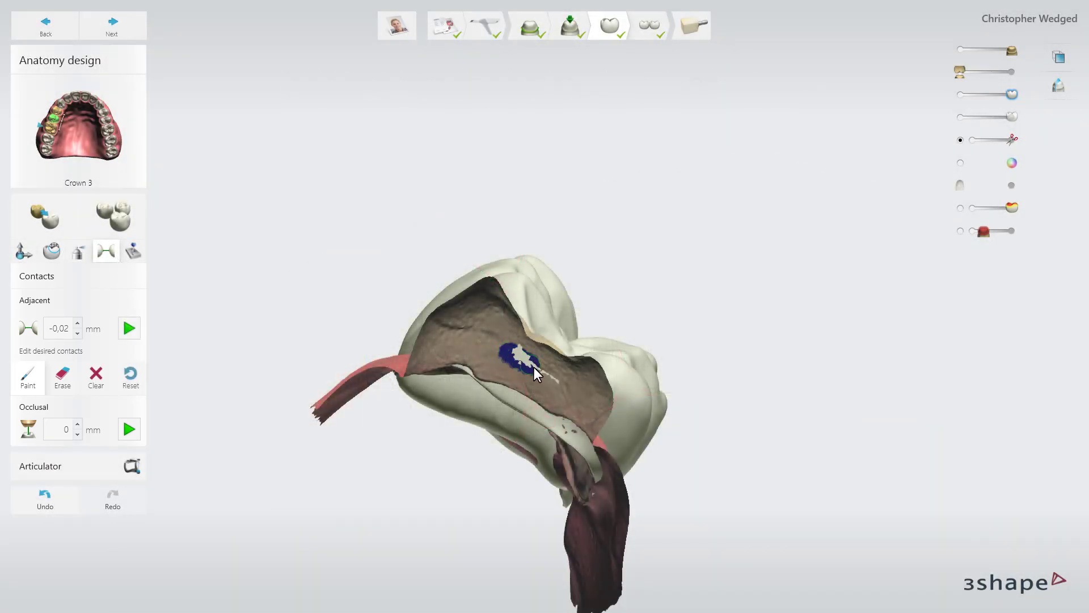
pyautogui.moveTo(533, 366)
pyautogui.mouseDown()
pyautogui.moveTo(552, 379)
pyautogui.moveTo(523, 356)
pyautogui.mouseUp()
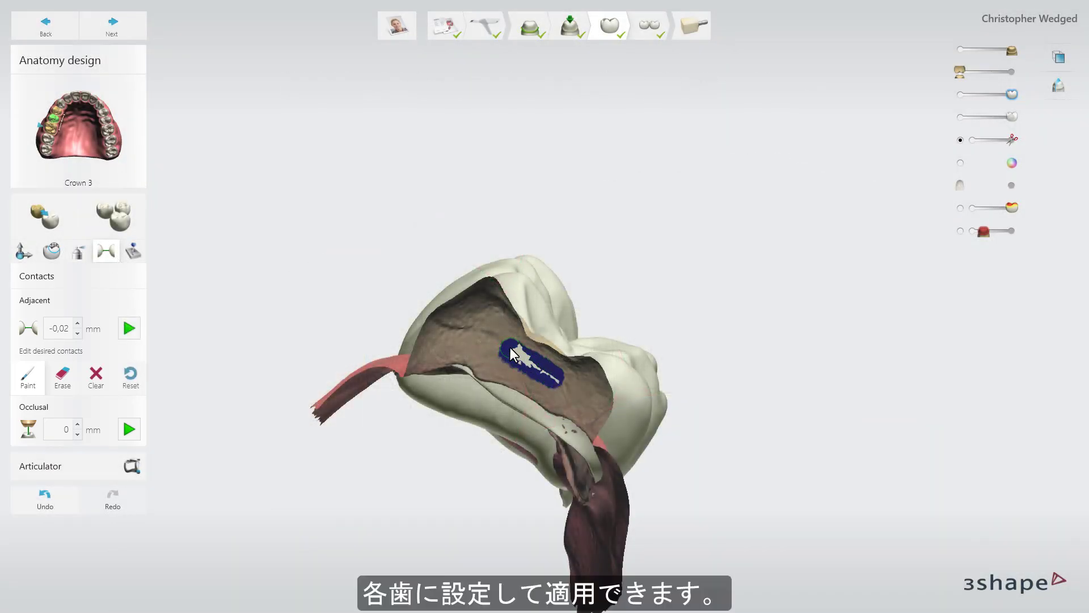
pyautogui.click(129, 329)
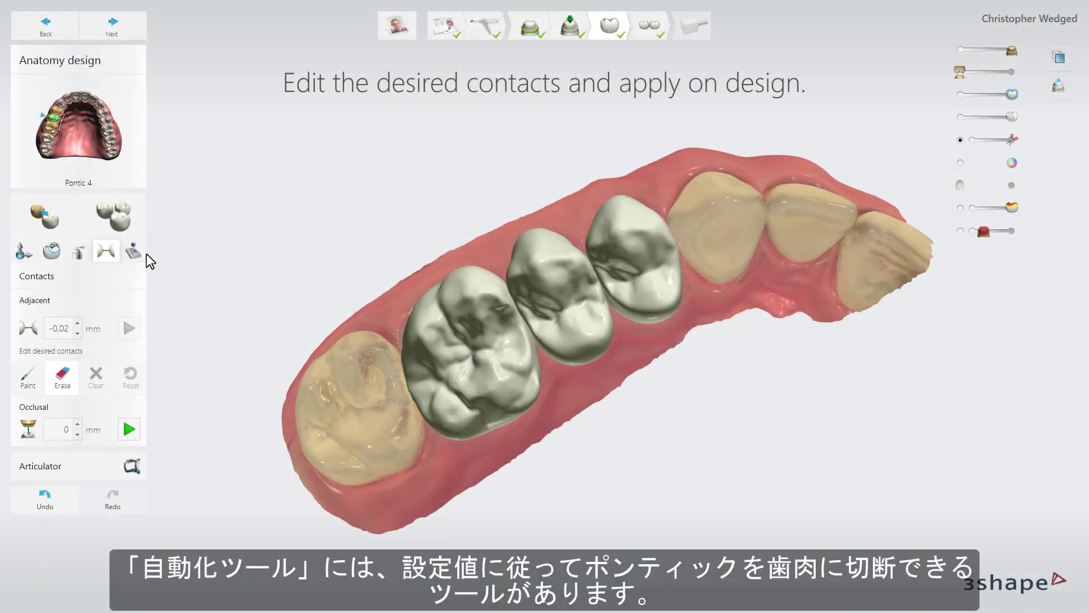
# Cut pontic 4 to the gingiva with the 0.1 mm setting of the automatic tools.
pyautogui.click(133, 251)
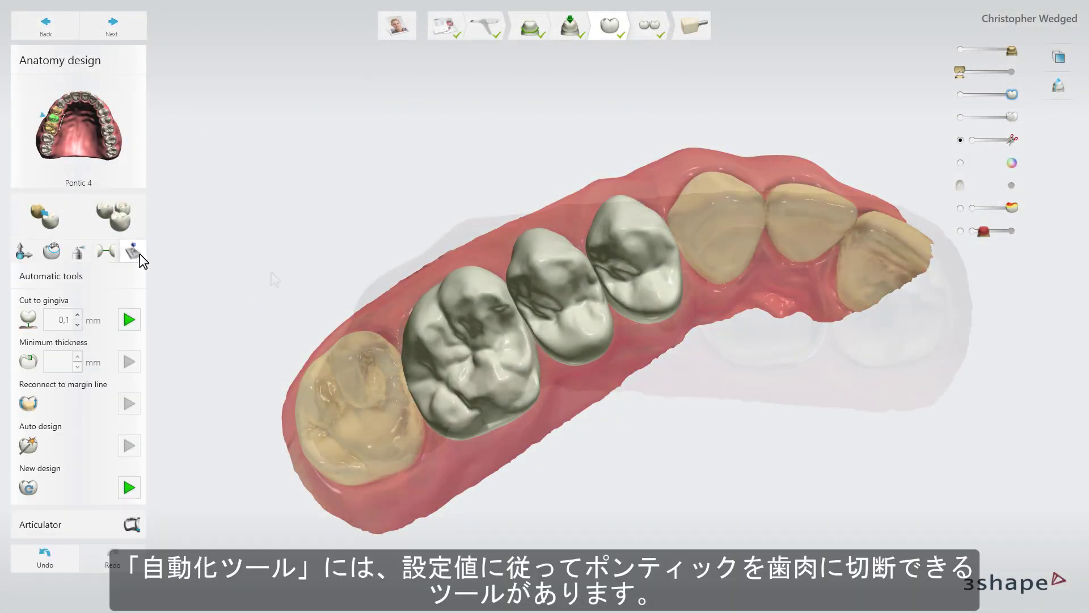
pyautogui.click(129, 319)
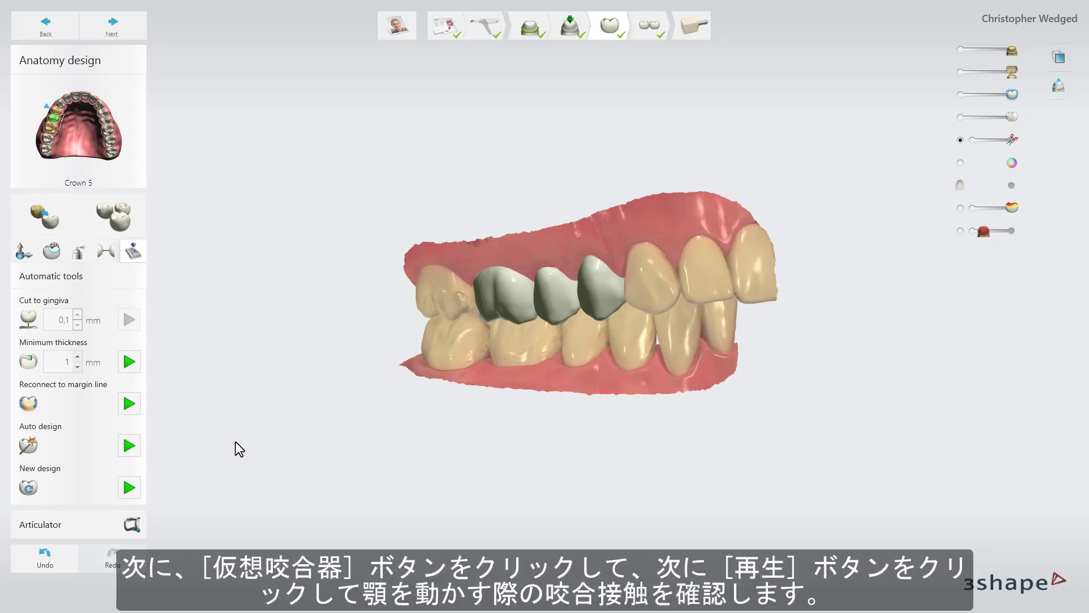
# Run the articulation in the virtual articulator and adapt the crown and pontic design to the resulting contacts.
pyautogui.click(131, 523)
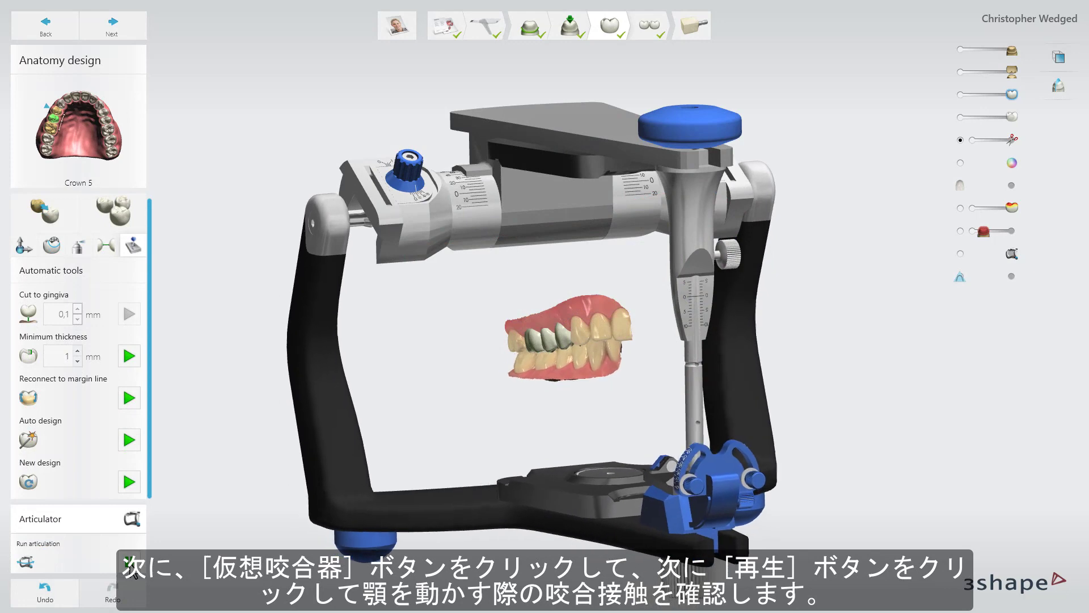
pyautogui.click(131, 564)
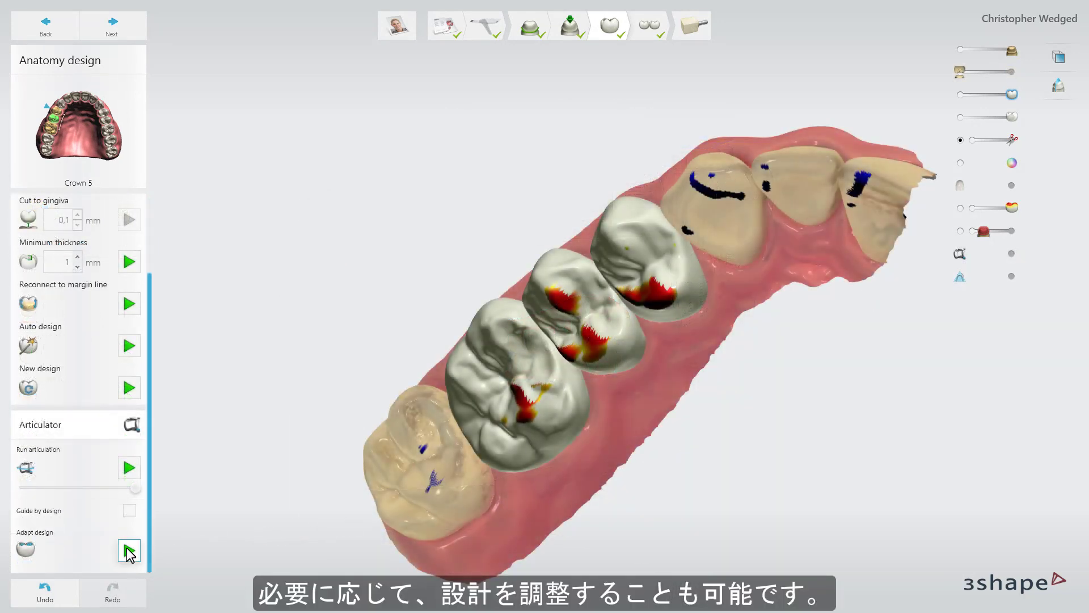
pyautogui.click(129, 551)
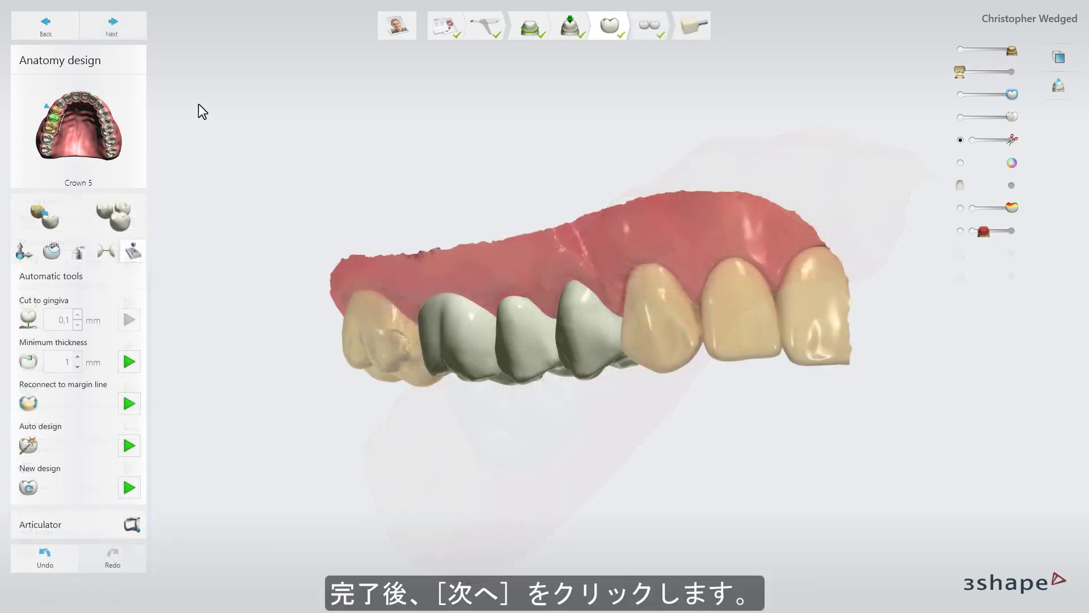
# Proceed to the anatomy bridge design, smooth the outer surface of bridge 3-5 with the wax knife, and continue to the milling stage.
pyautogui.click(141, 26)
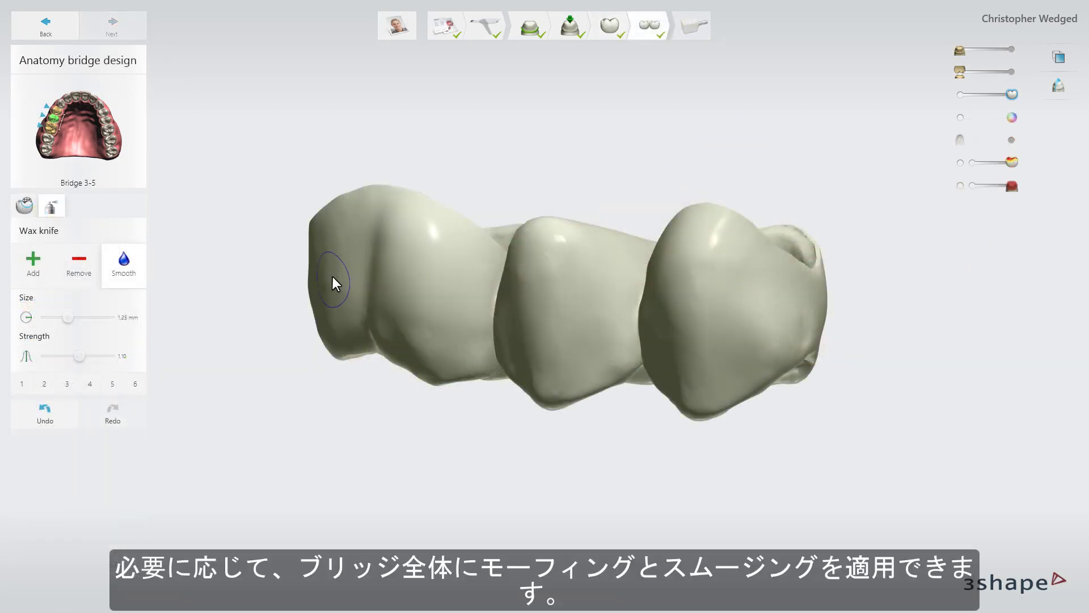
pyautogui.moveTo(333, 283); pyautogui.dragTo(418, 202)
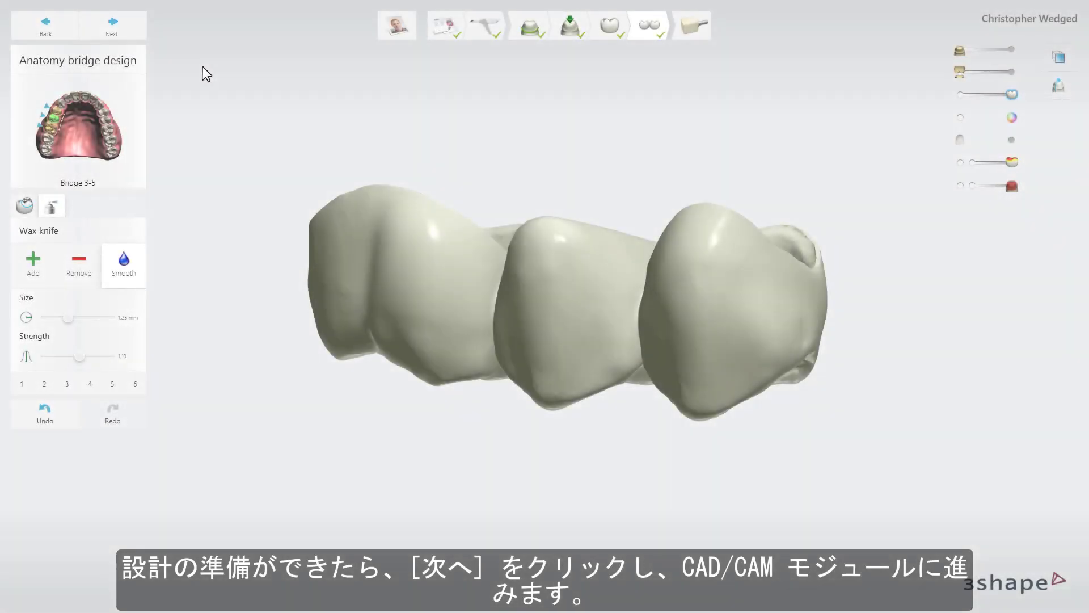
pyautogui.click(137, 32)
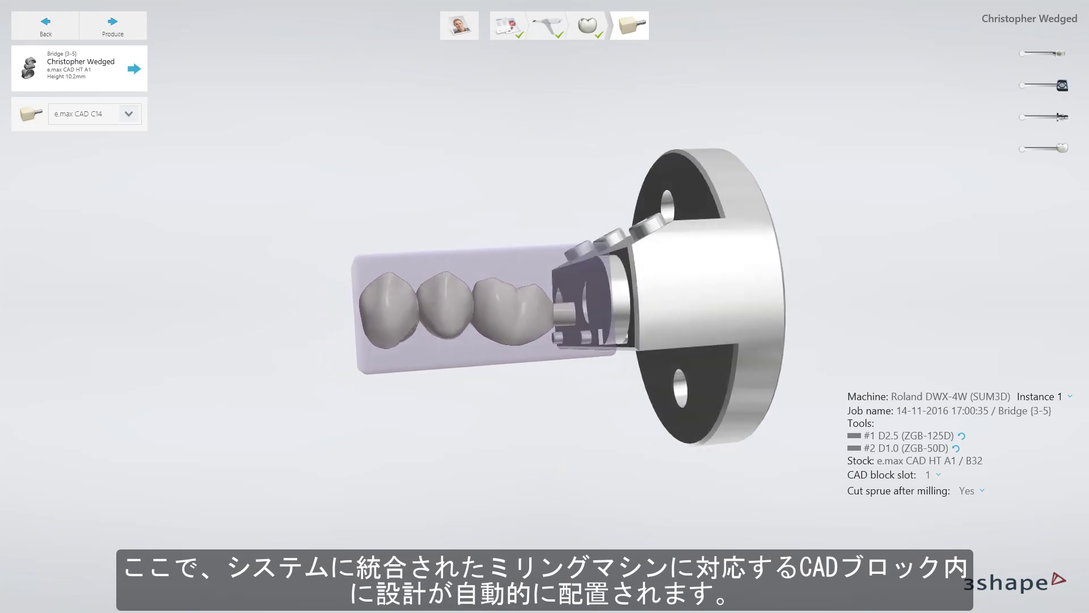